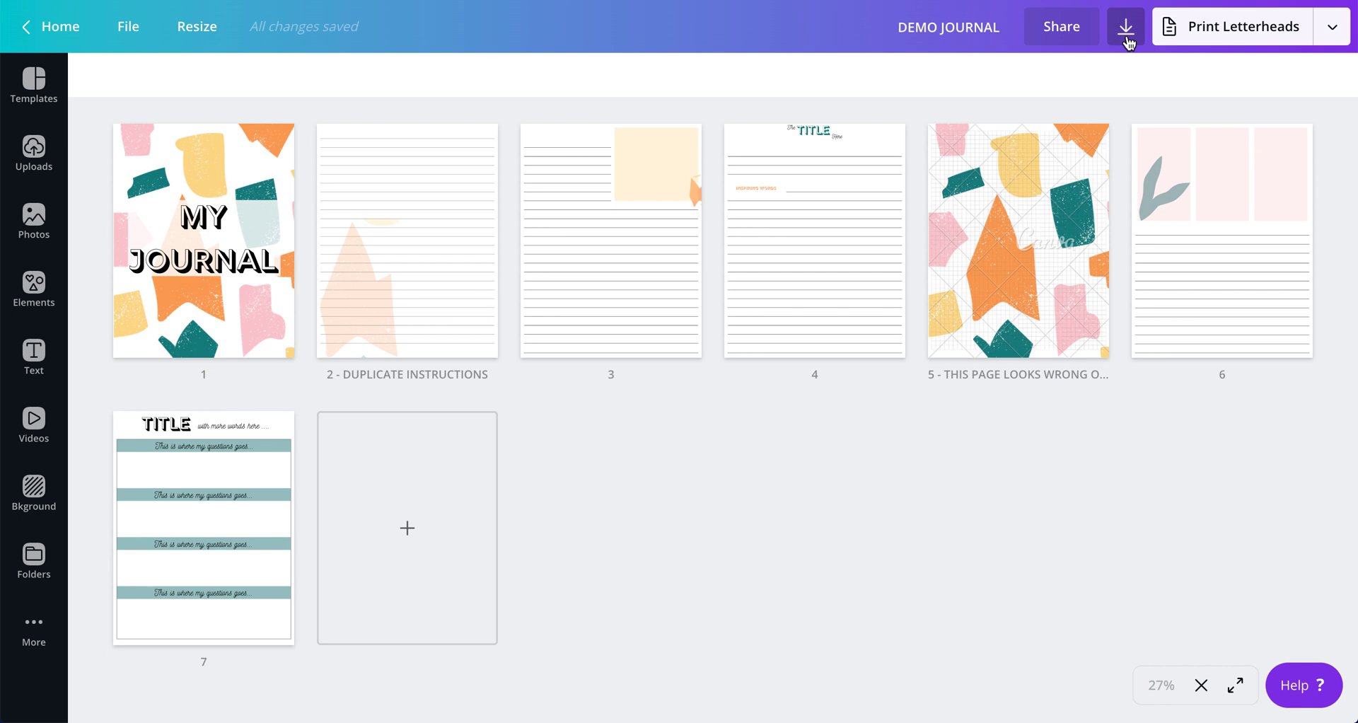
Step: Download all 7 journal pages from Canva as a PDF Print file
left_click(1127, 41)
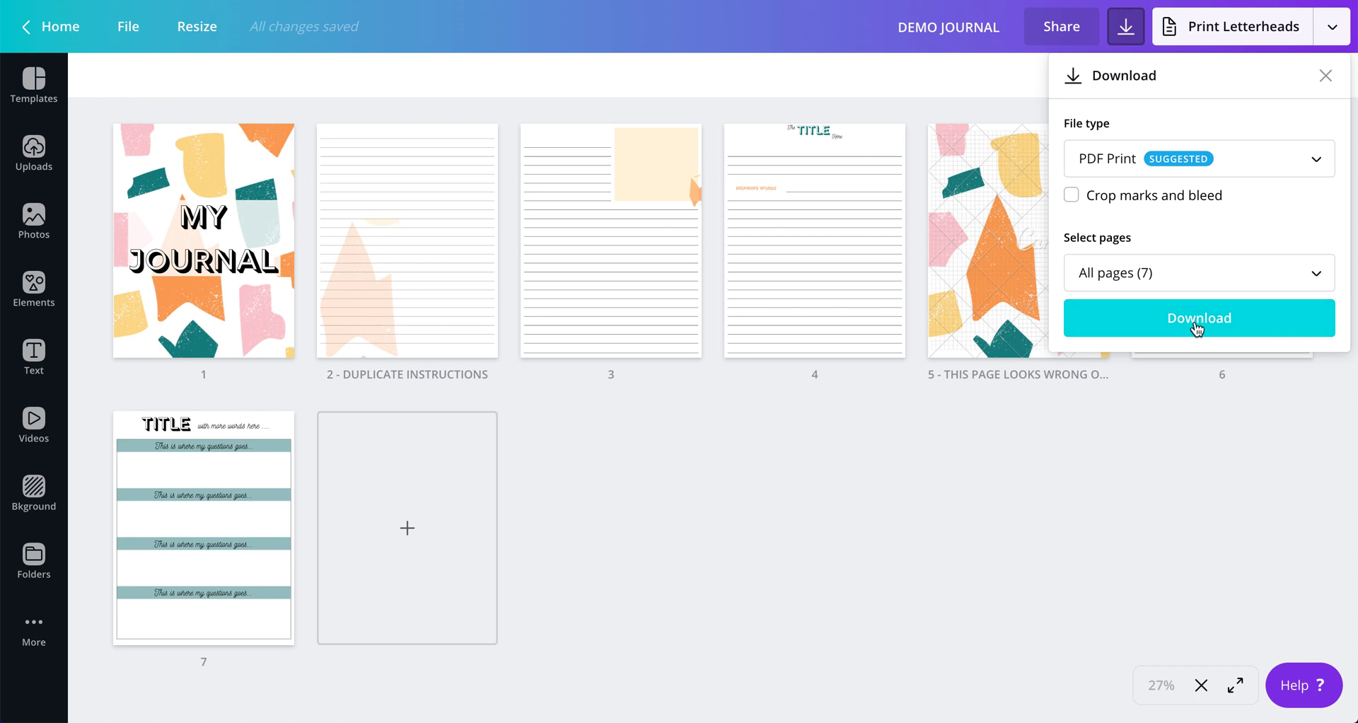
left_click(1195, 327)
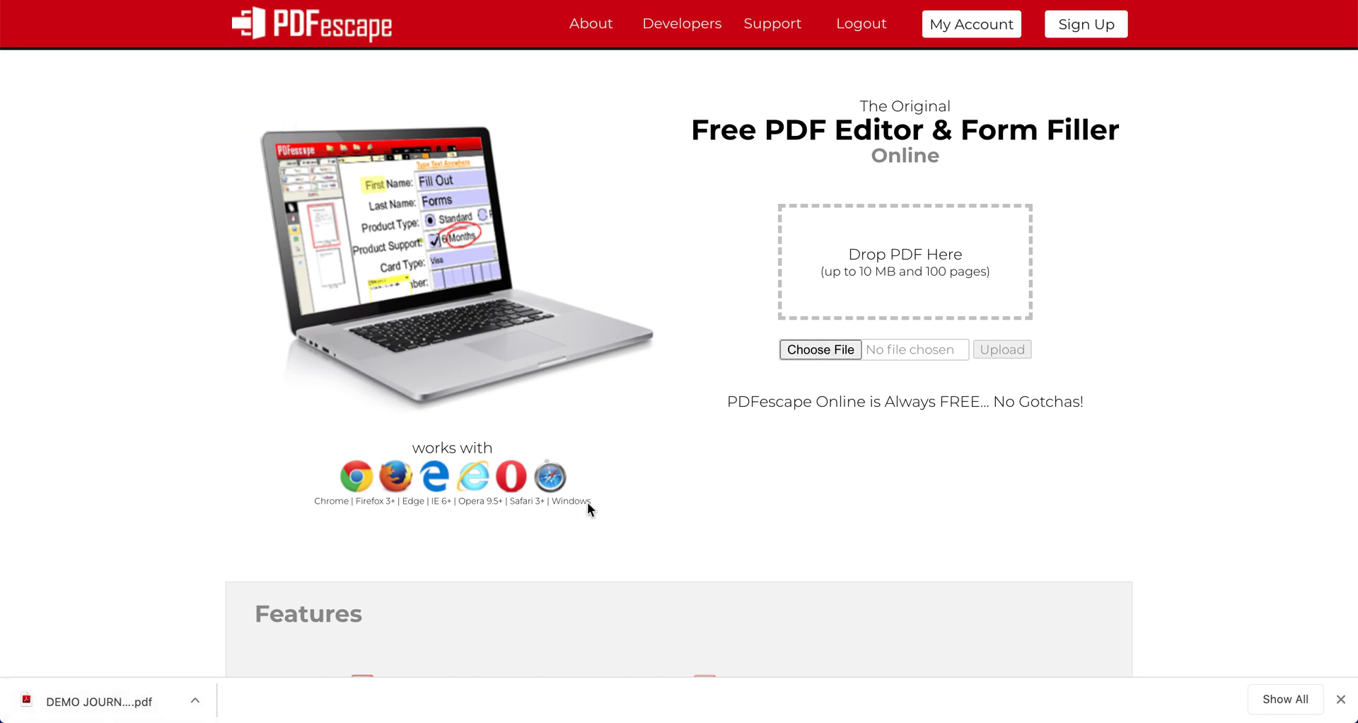
Step: Upload DEMO JOURNAL (3).pdf from Downloads into PDFescape and dismiss Chrome's downloads bar
left_click(808, 349)
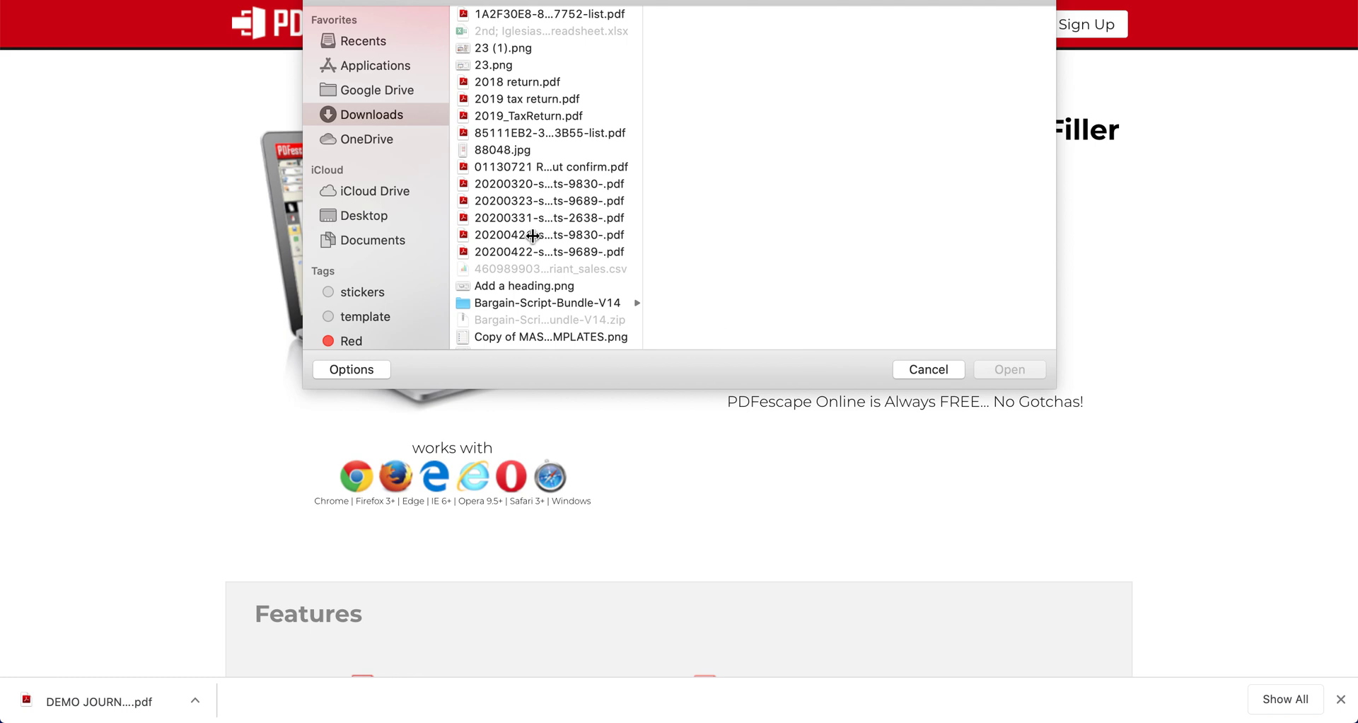
scroll(555, 175, "down", 10)
scroll(556, 175, "down", 2)
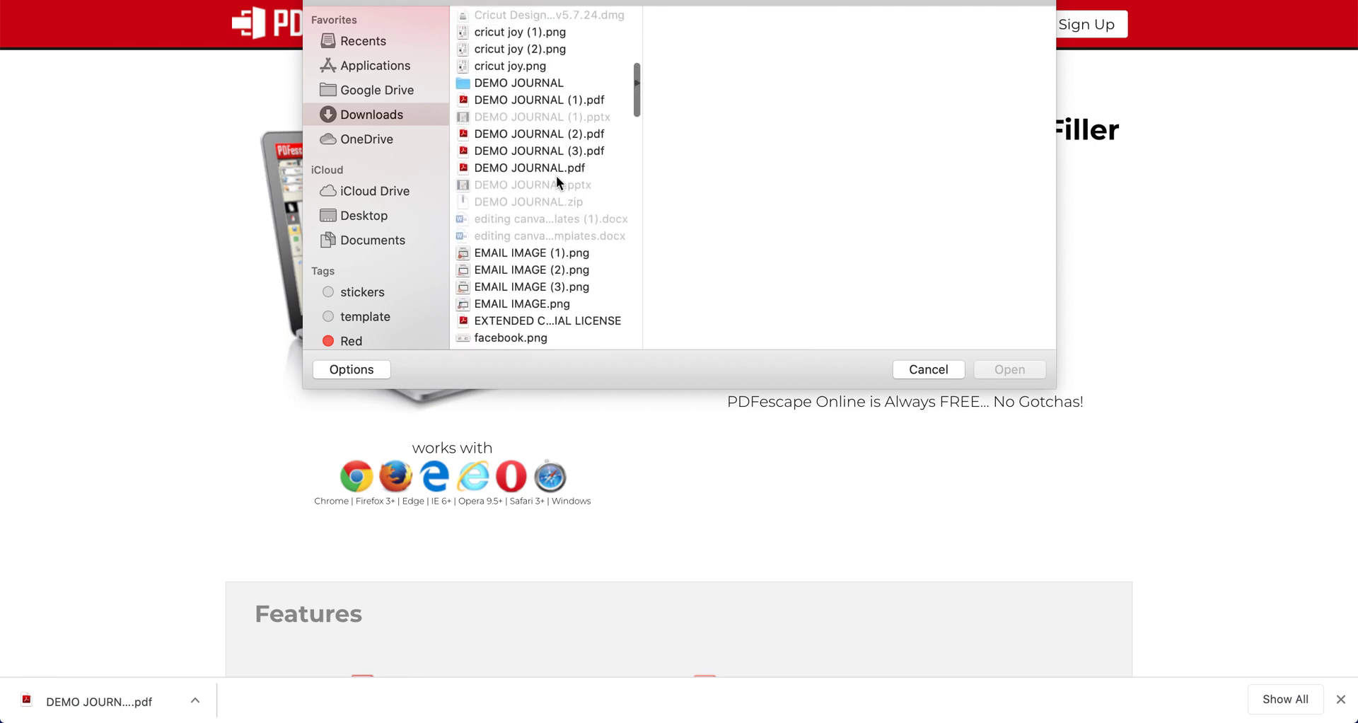
left_click(524, 150)
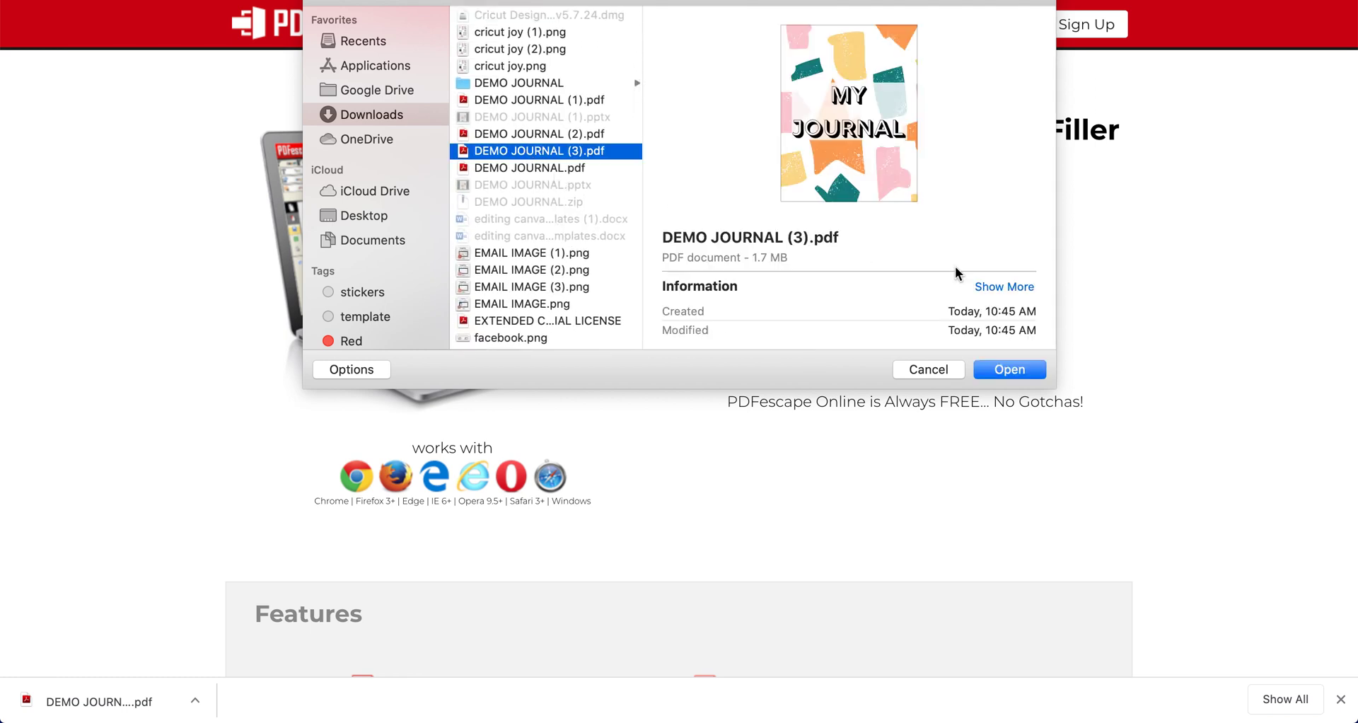
left_click(1013, 368)
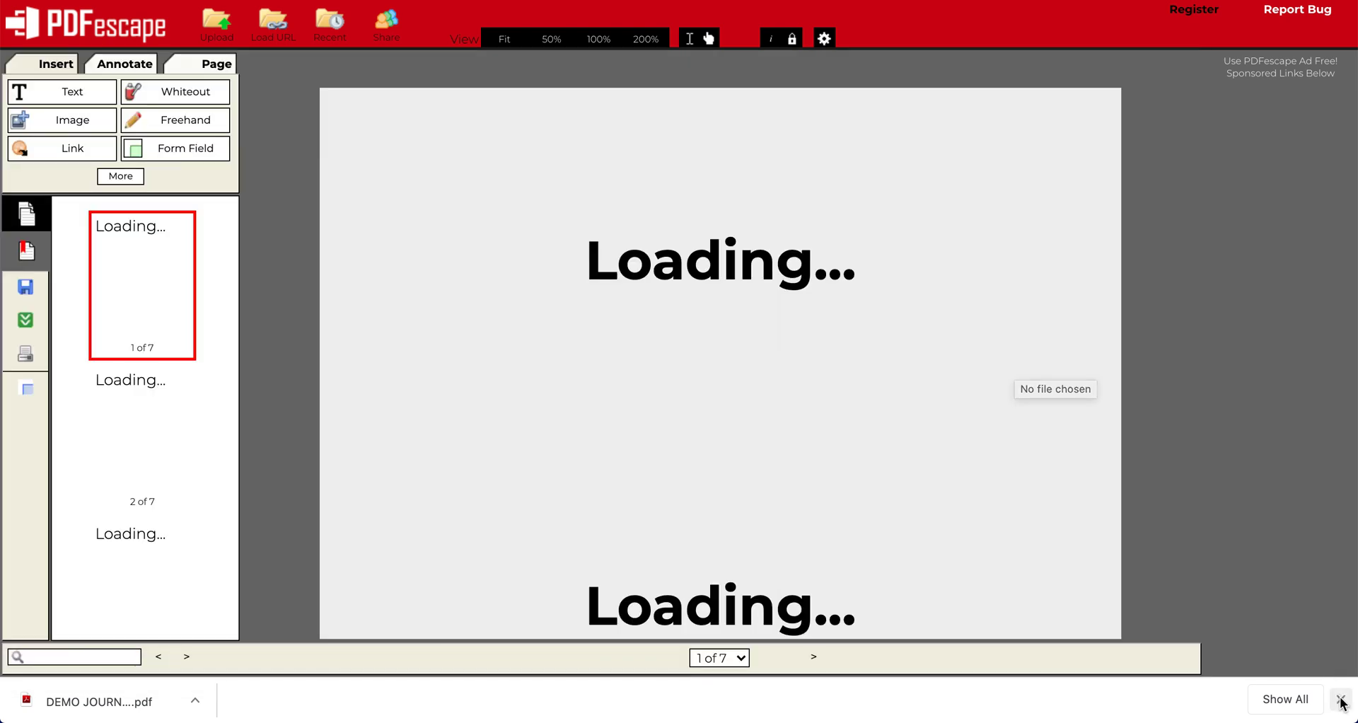
left_click(1340, 700)
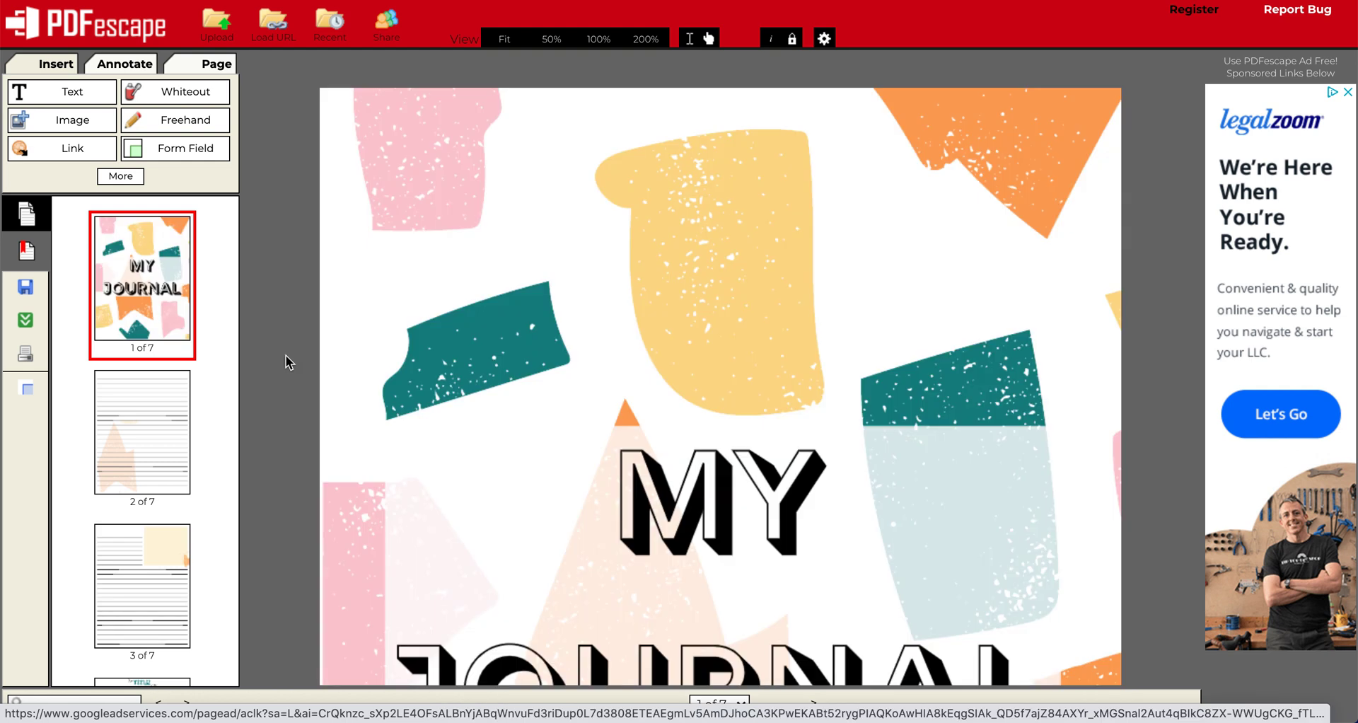
Step: Display journal page 3, the lined page with the cream box
scroll(135, 522, "down", 3)
scroll(136, 520, "down", 5)
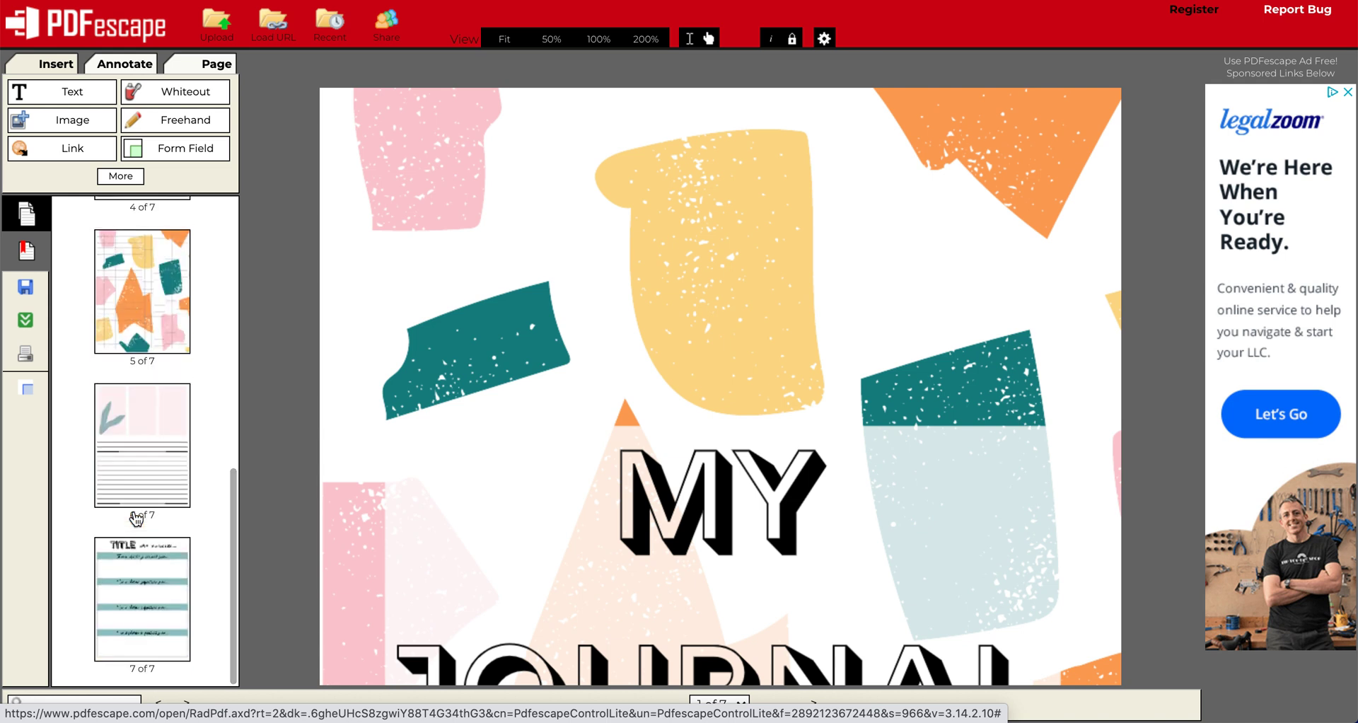
scroll(136, 520, "up", 4)
scroll(136, 520, "up", 4)
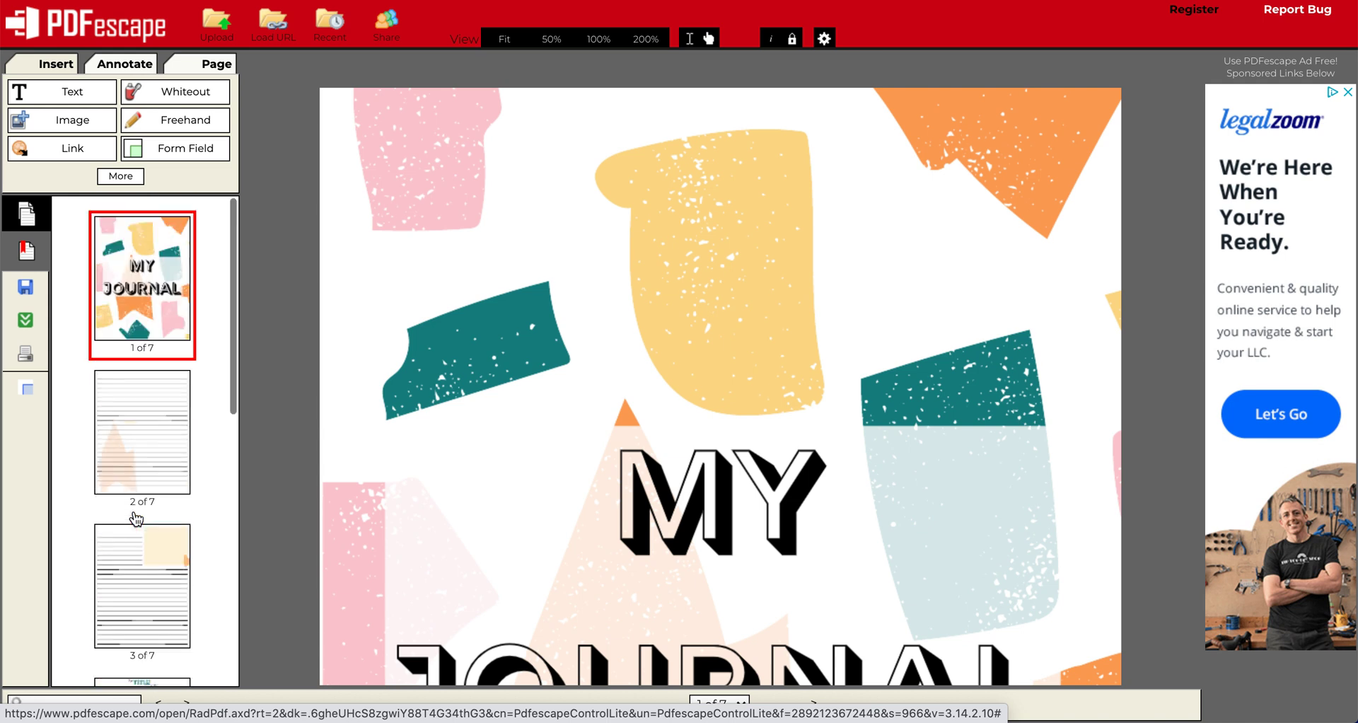
scroll(136, 520, "down", 3)
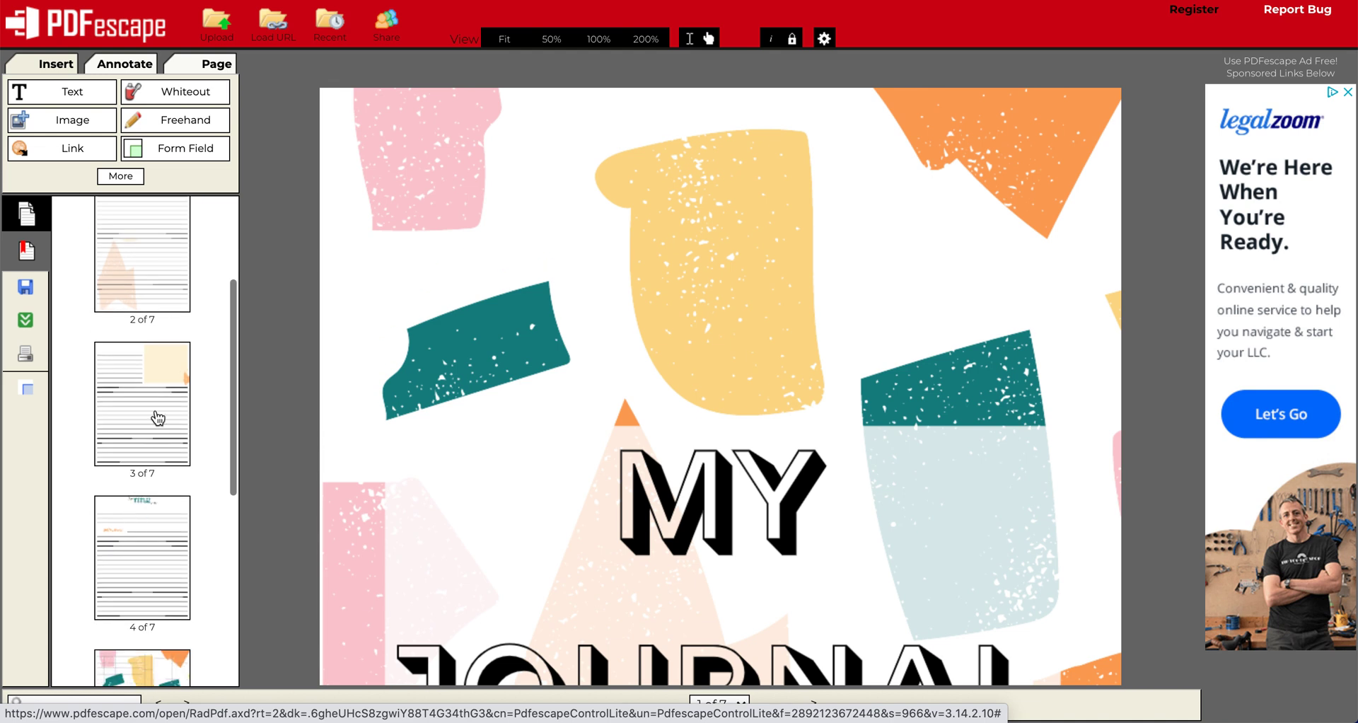
left_click(157, 385)
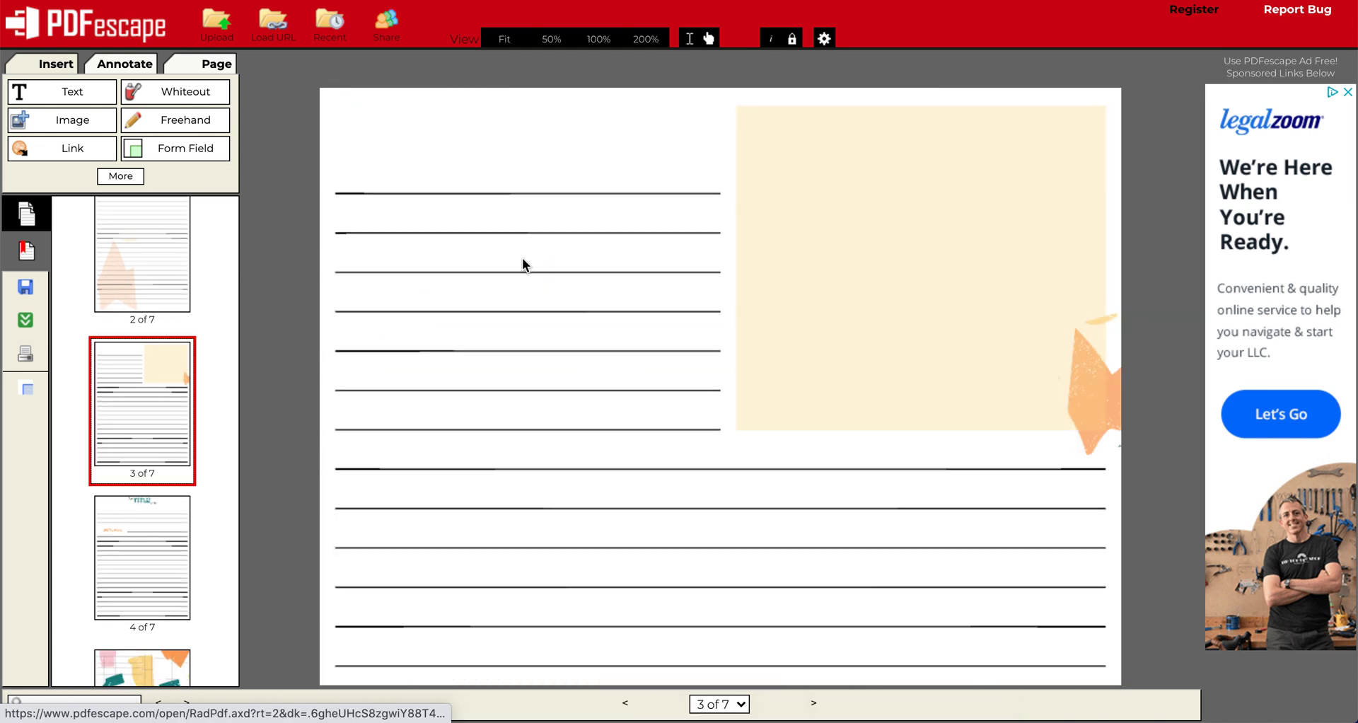
Step: Zoom page 3 to 50%, back to 100%, and start a new form field
left_click(546, 49)
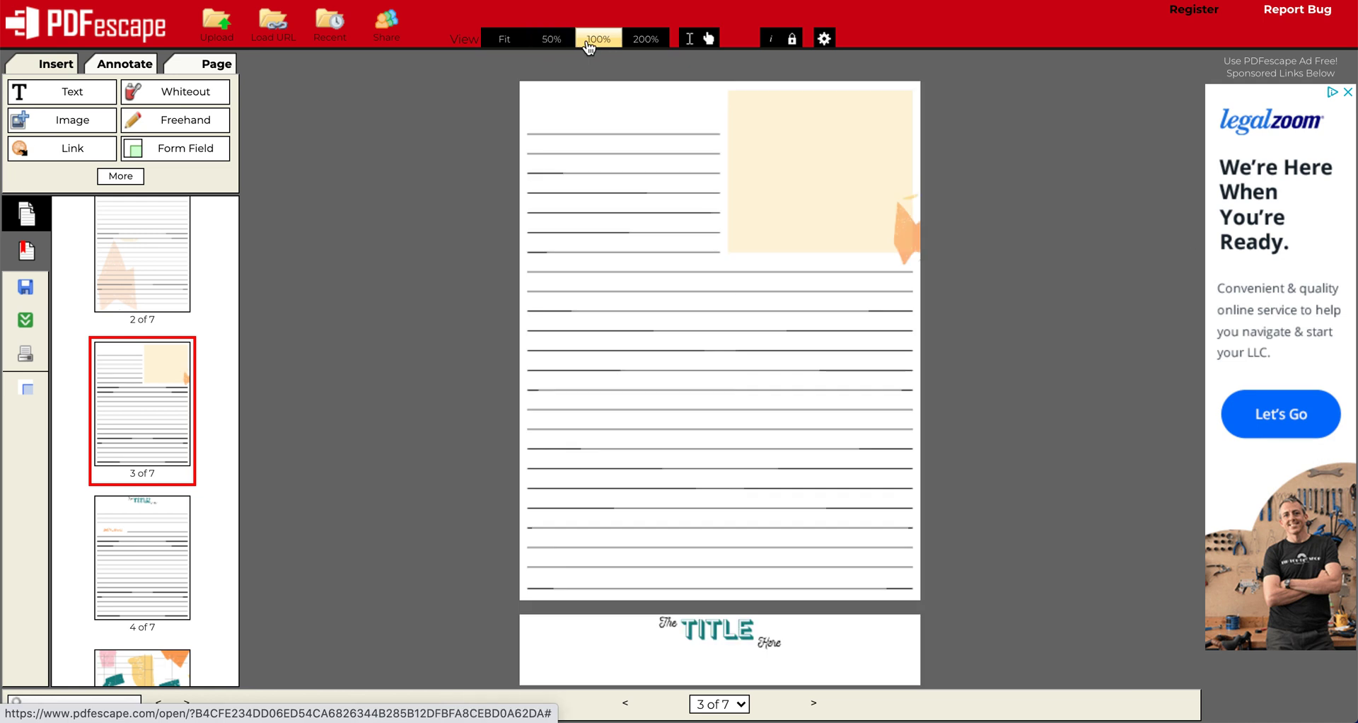
left_click(587, 44)
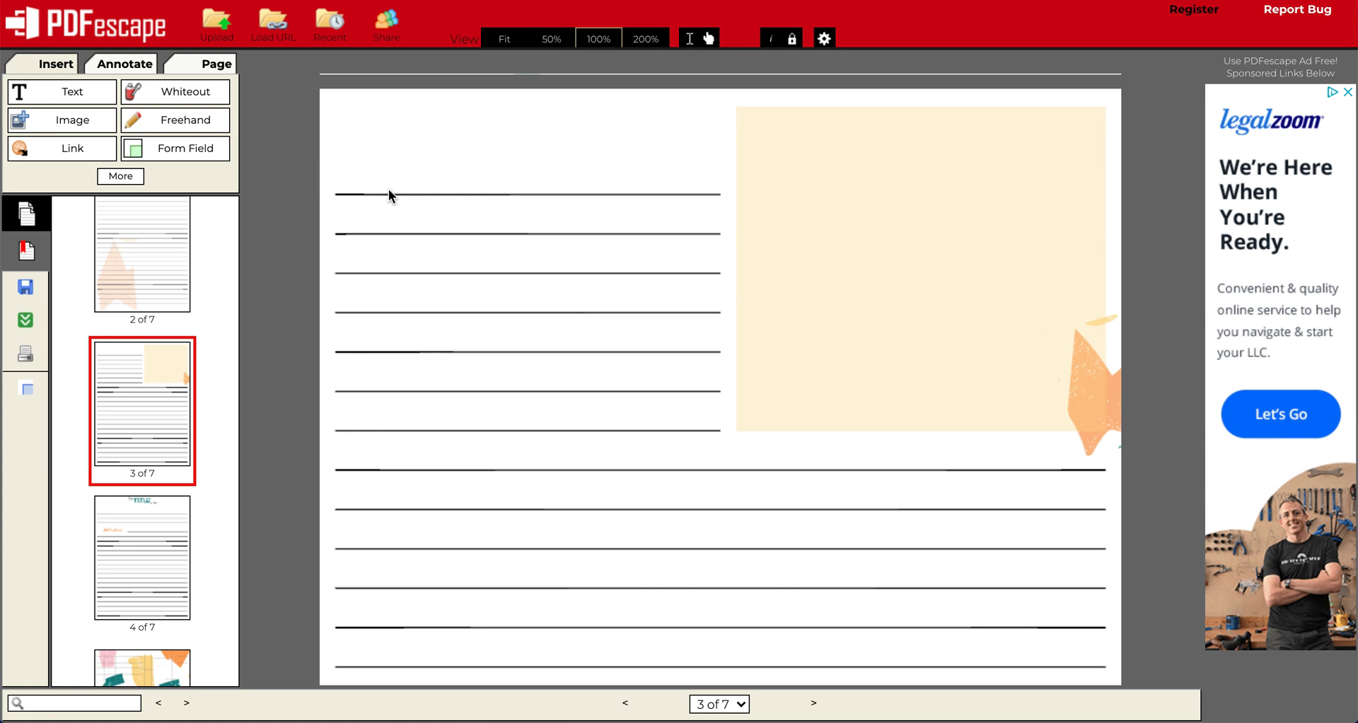
left_click(181, 152)
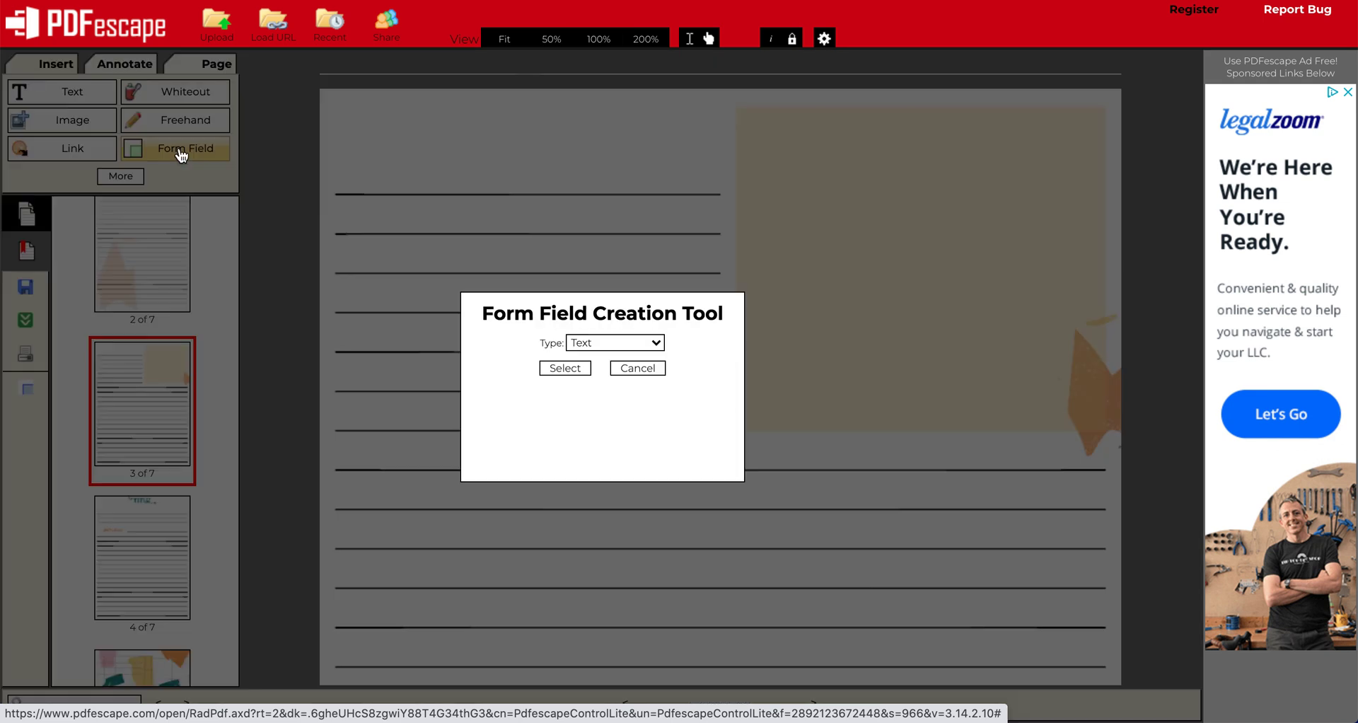
Step: Choose Text Paragraph as the form field type and confirm it
left_click(595, 343)
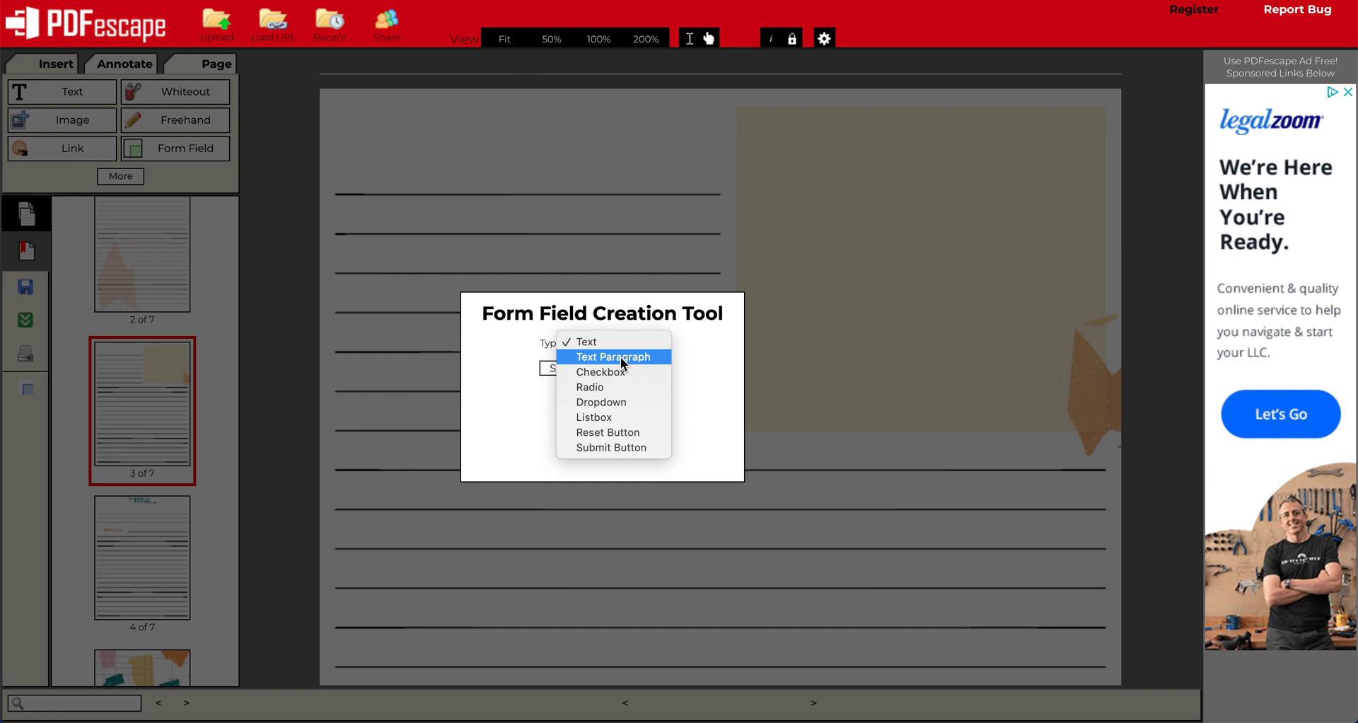
left_click(621, 357)
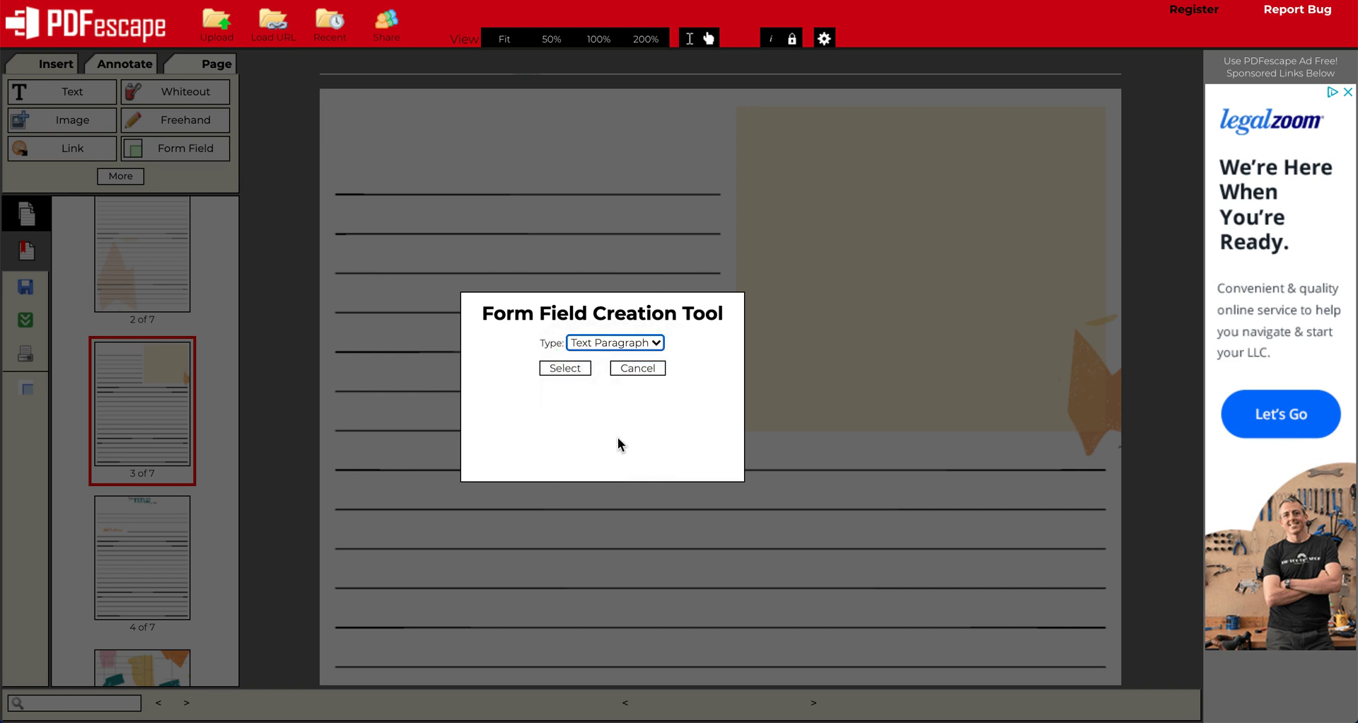
left_click(564, 368)
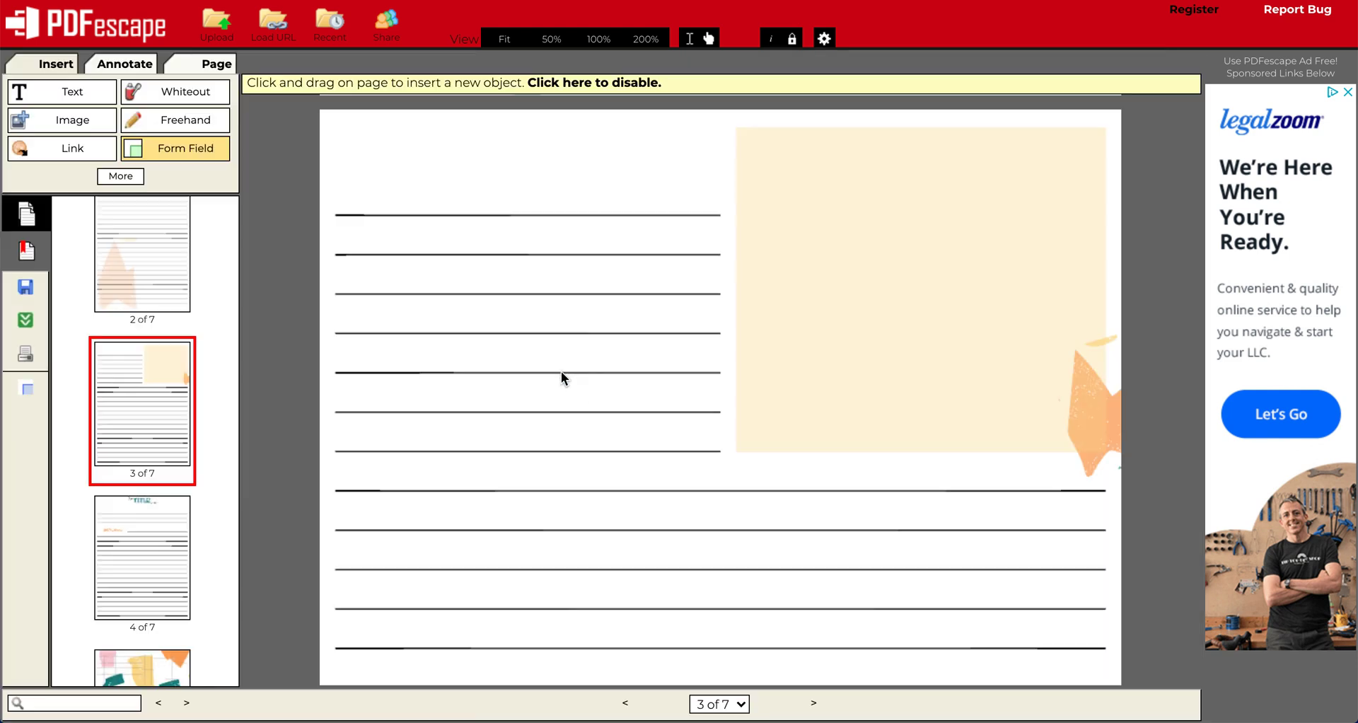
Step: Draw a Text Paragraph field filling the cream box, then drop a second field
left_click(863, 243)
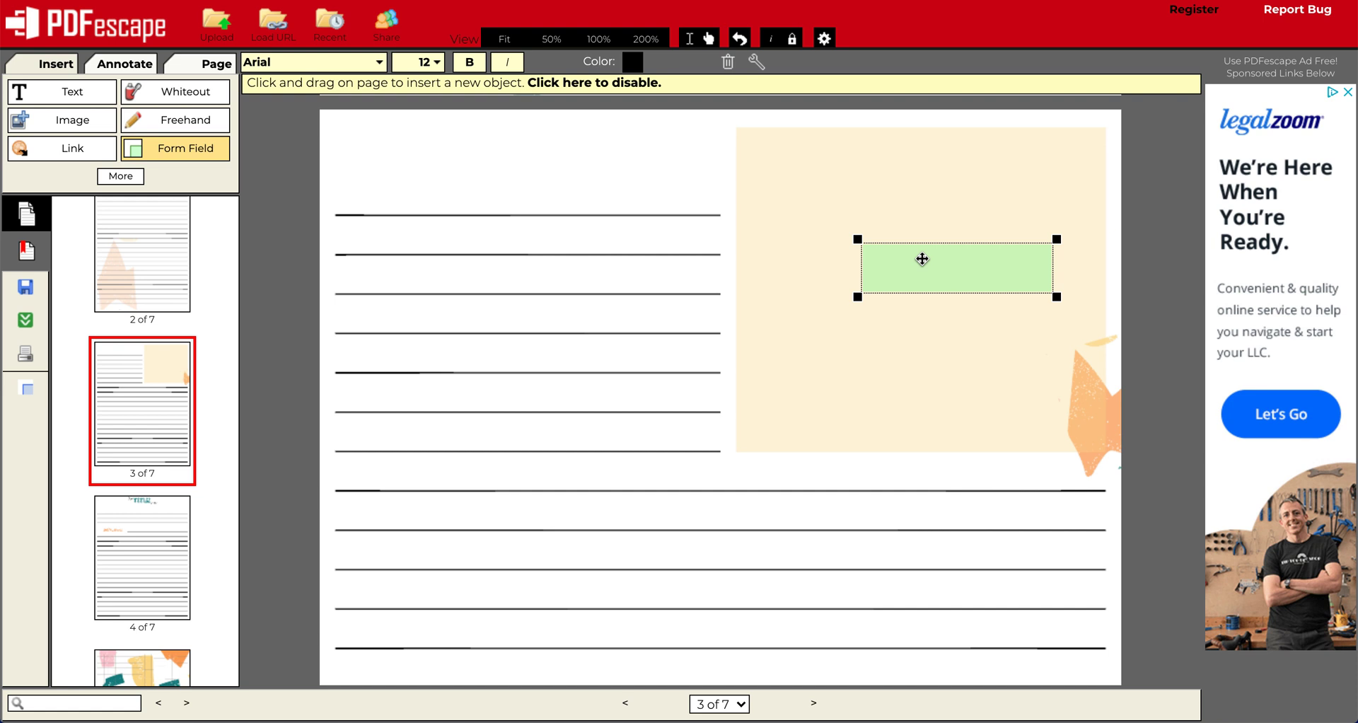
left_click_drag(934, 269, 811, 156)
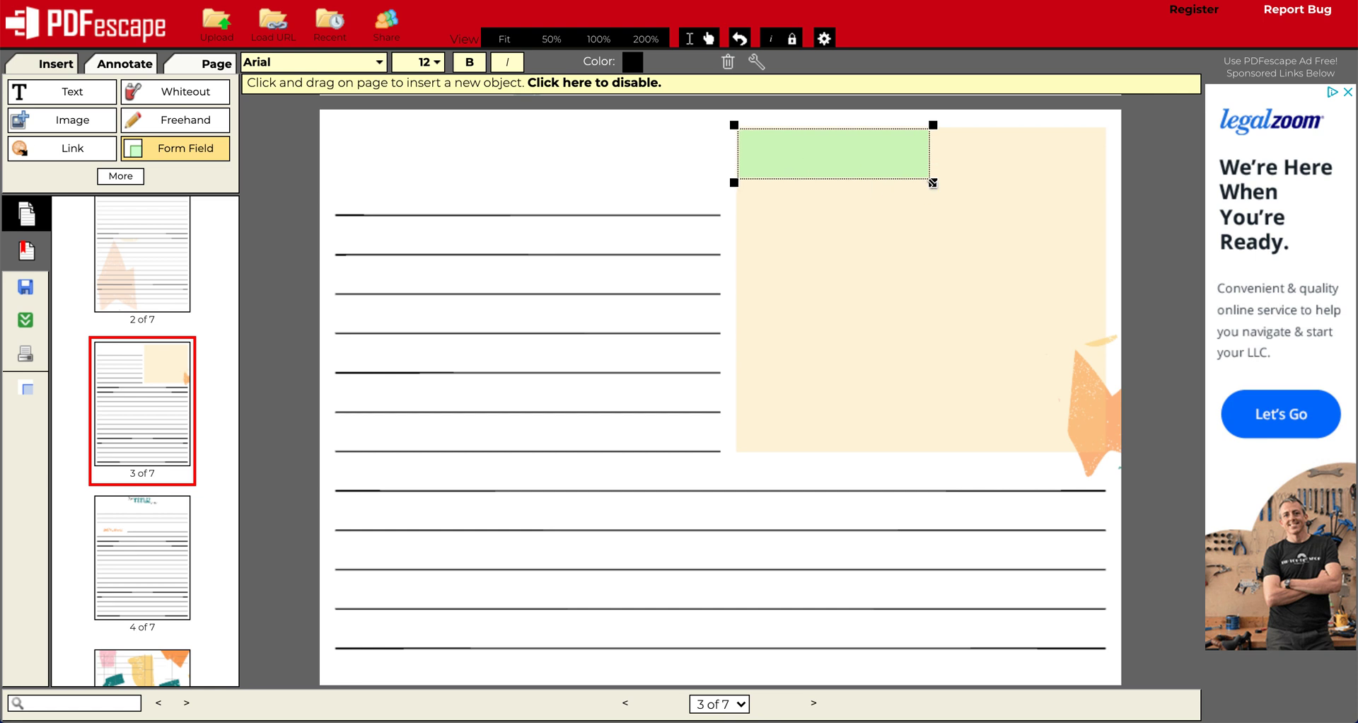
left_click_drag(934, 183, 1111, 454)
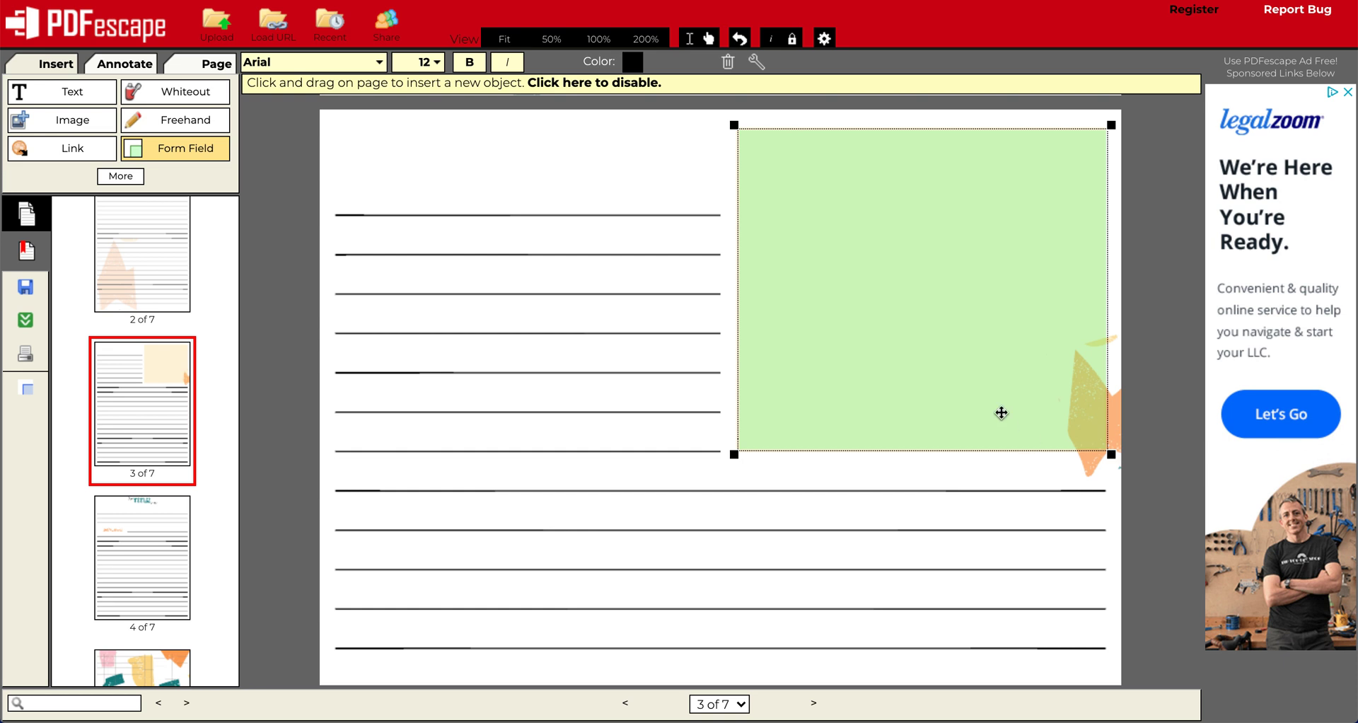
left_click(676, 195)
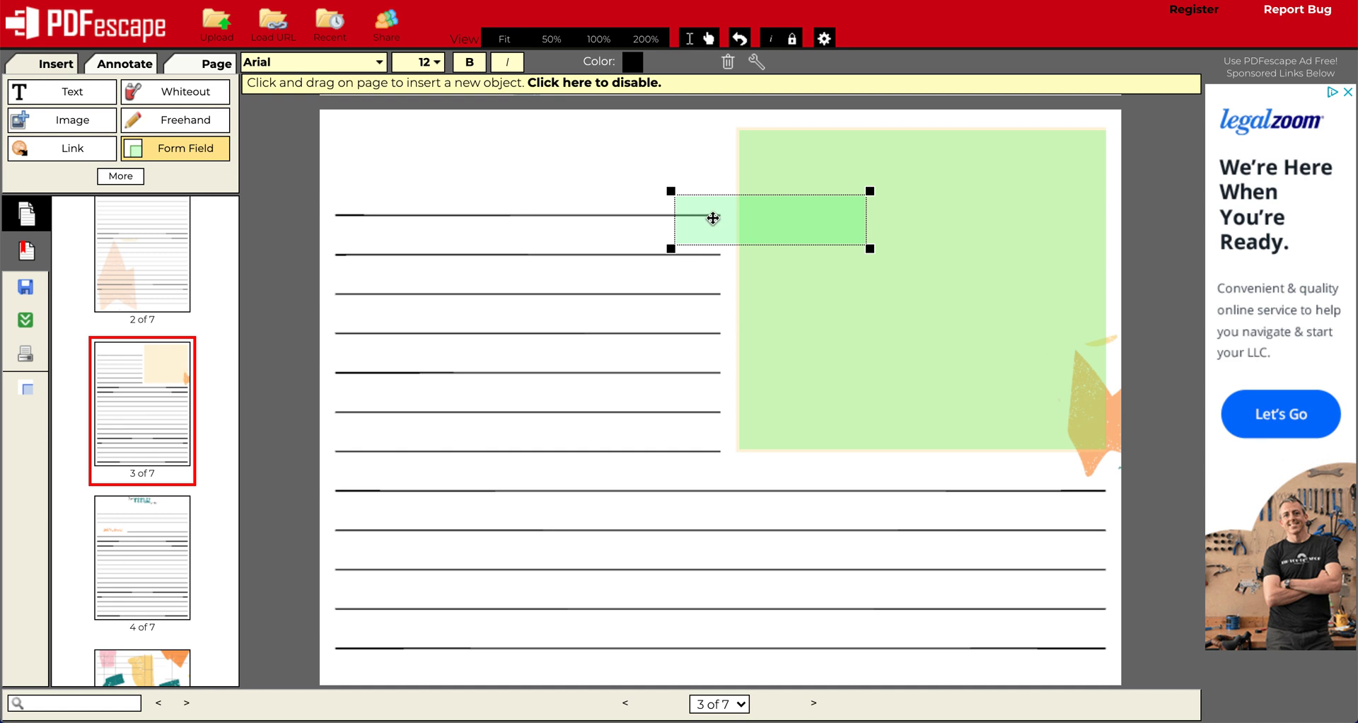
Step: Delete the misplaced field and shorten the first field to sit above the line
left_click_drag(716, 218, 506, 184)
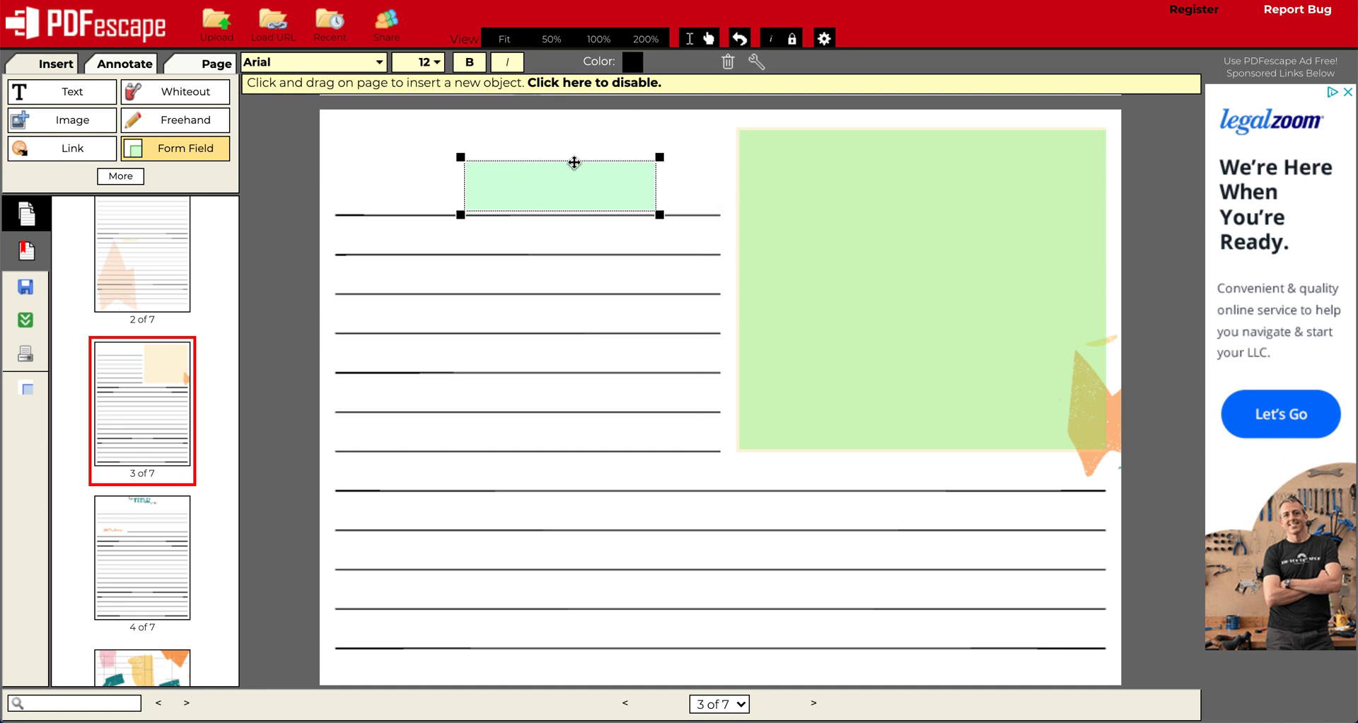
left_click(727, 65)
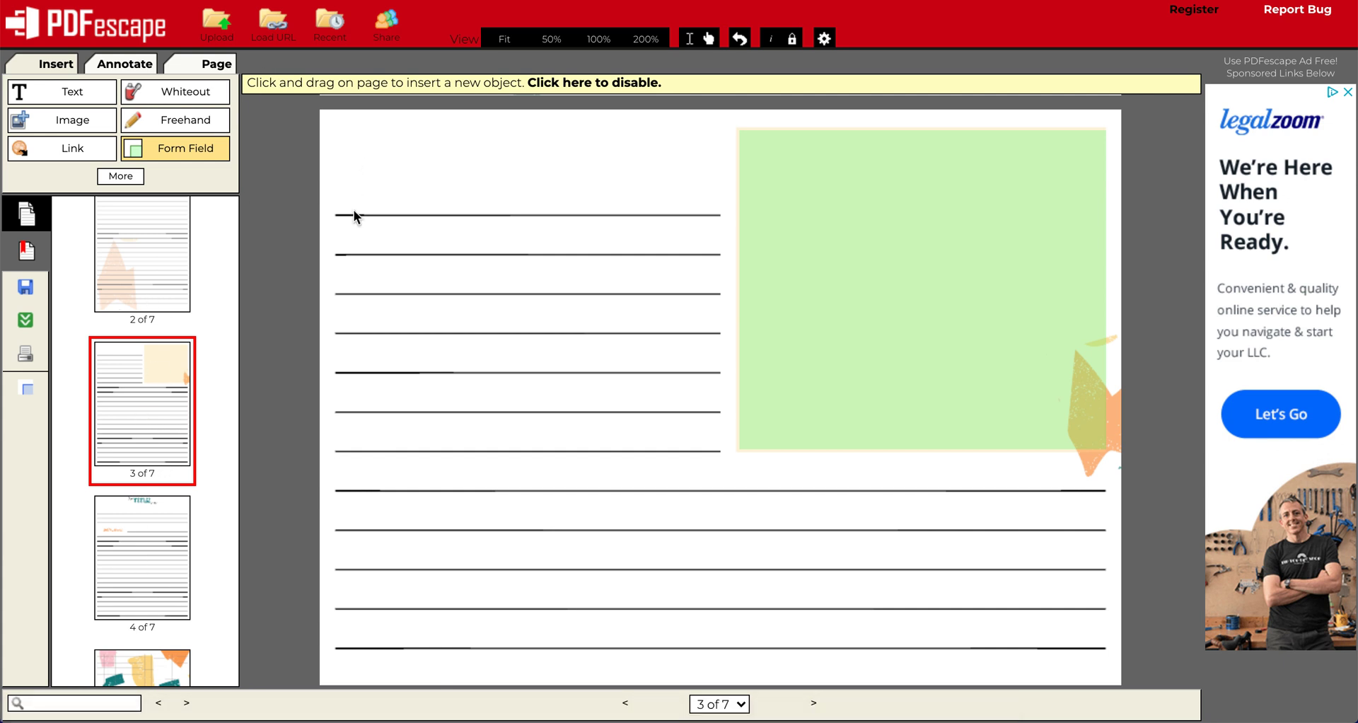
left_click(337, 175)
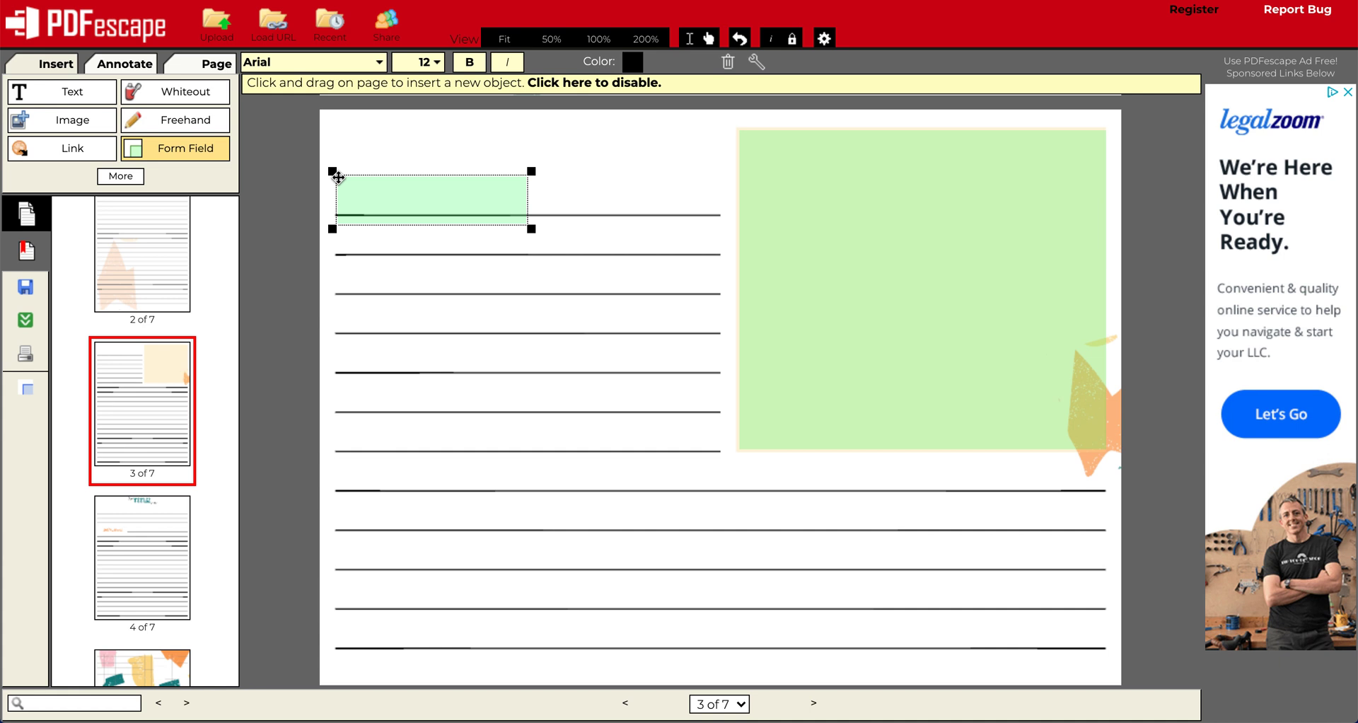
left_click(532, 231)
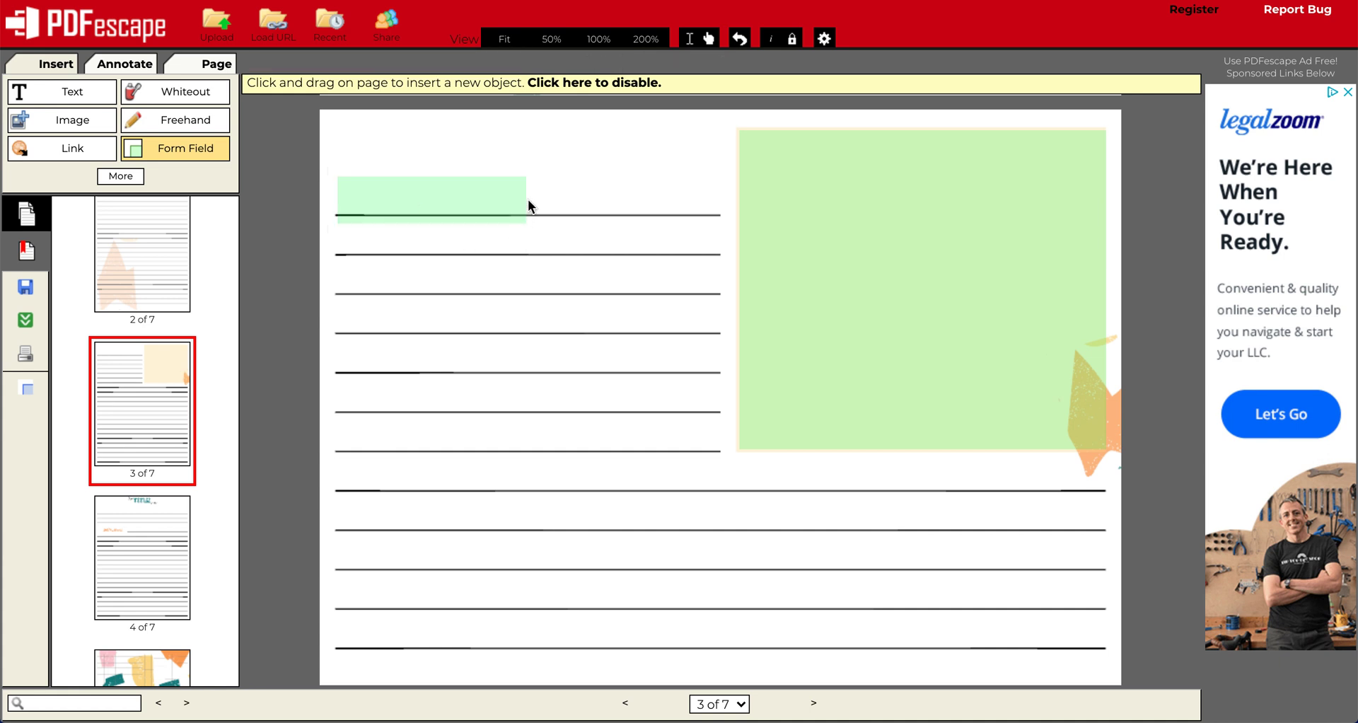
left_click(475, 204)
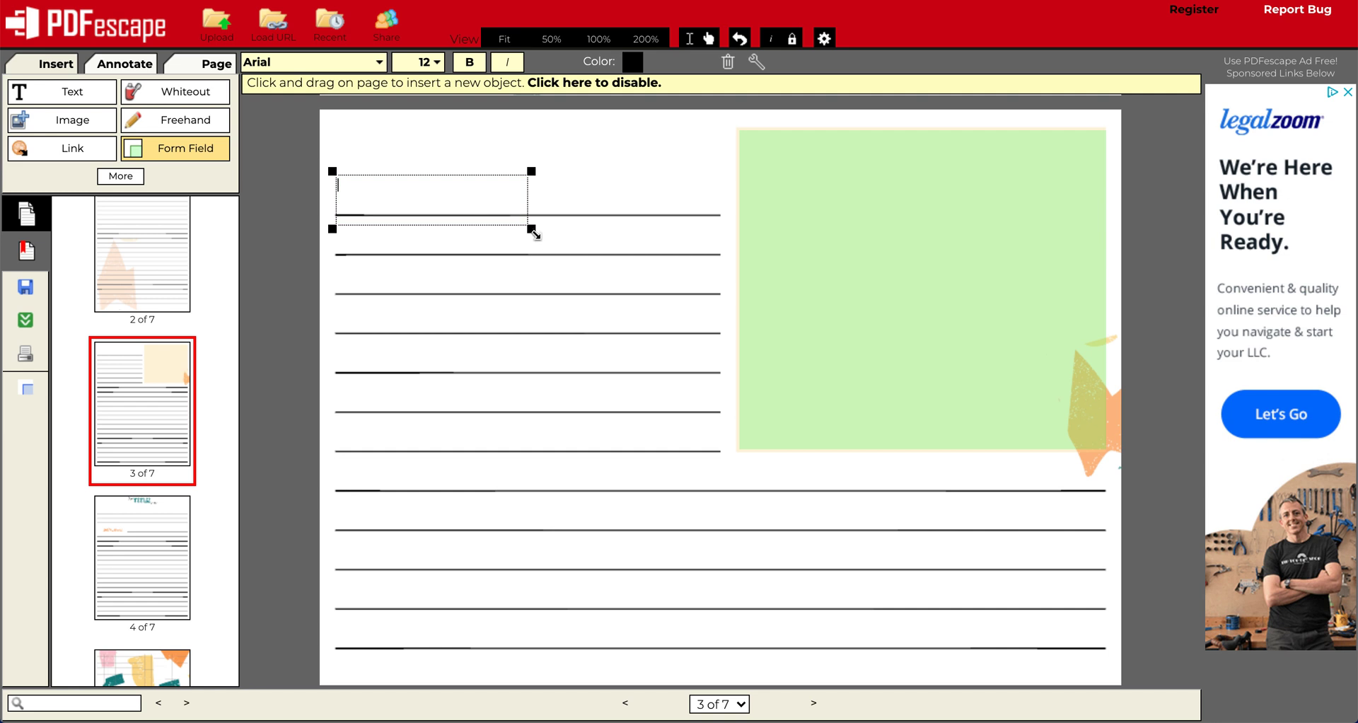
left_click_drag(533, 228, 724, 222)
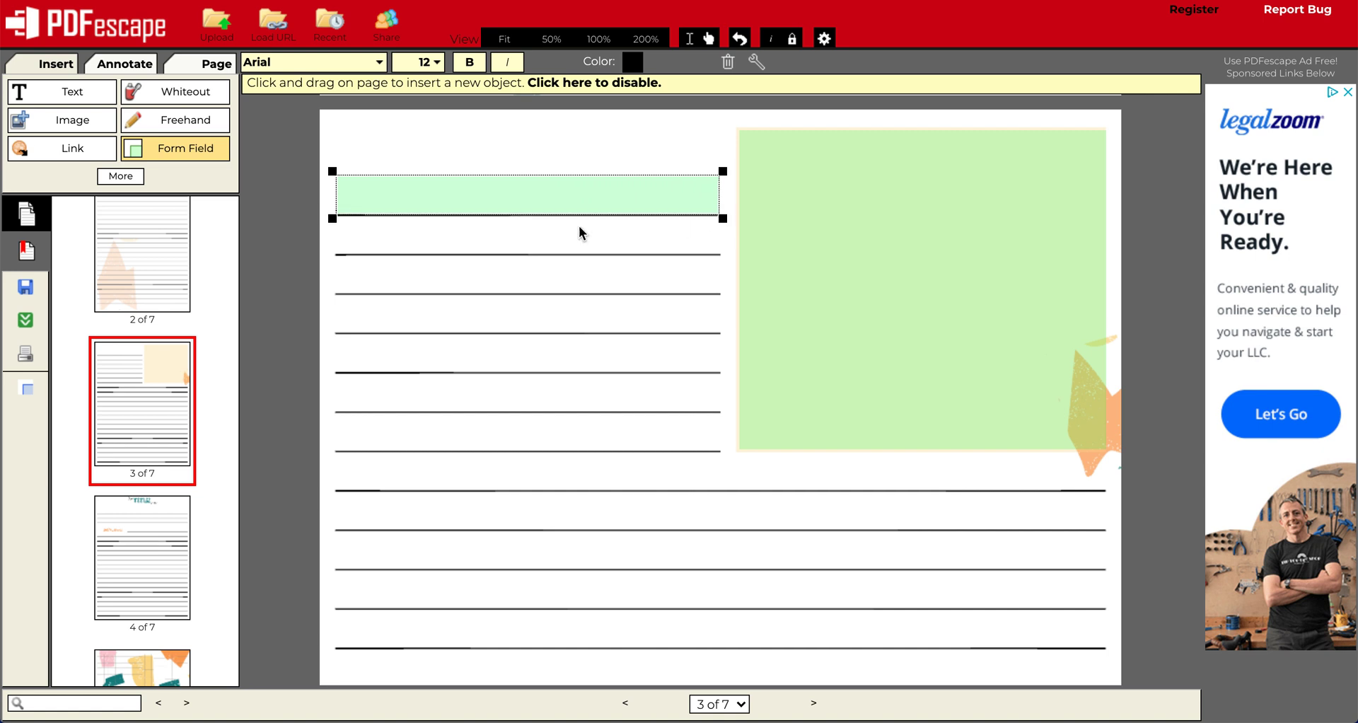
Step: Add a text field across the first lined row and extend it over the remaining lines
left_click(341, 244)
left_click_drag(351, 255, 350, 233)
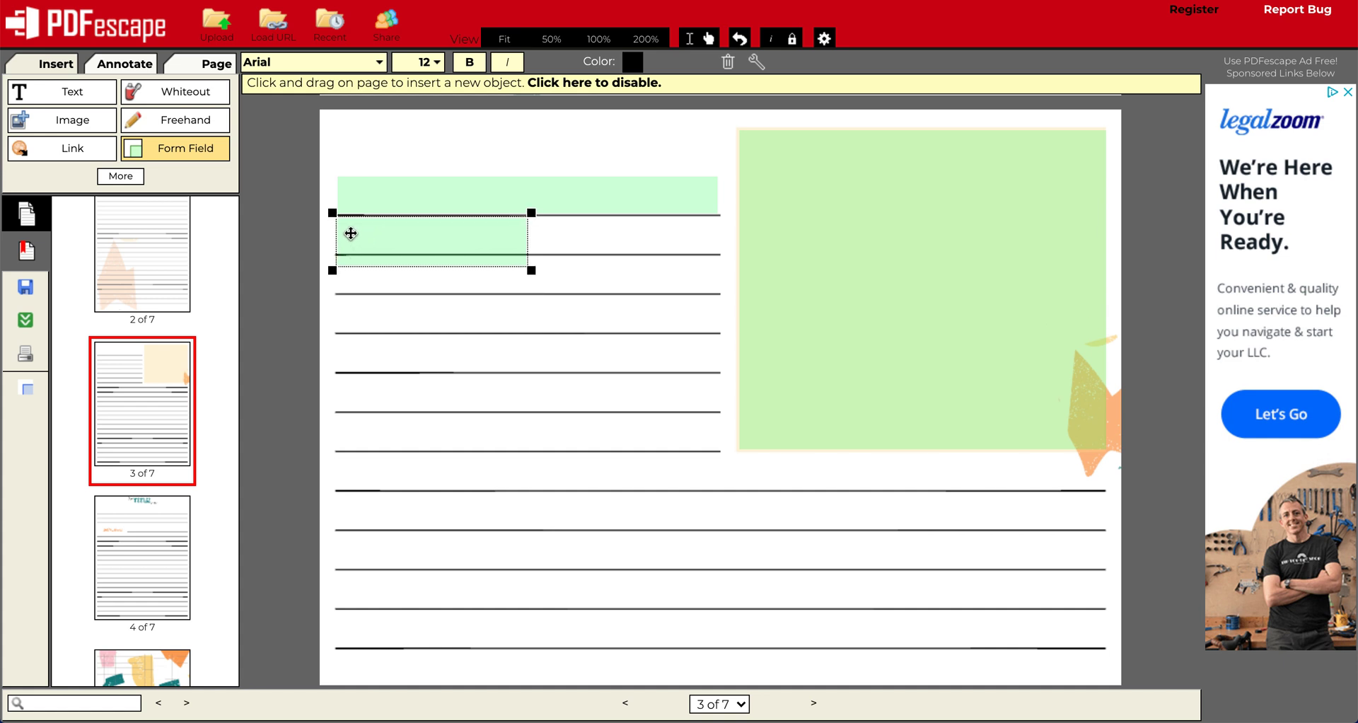
left_click_drag(545, 266, 726, 258)
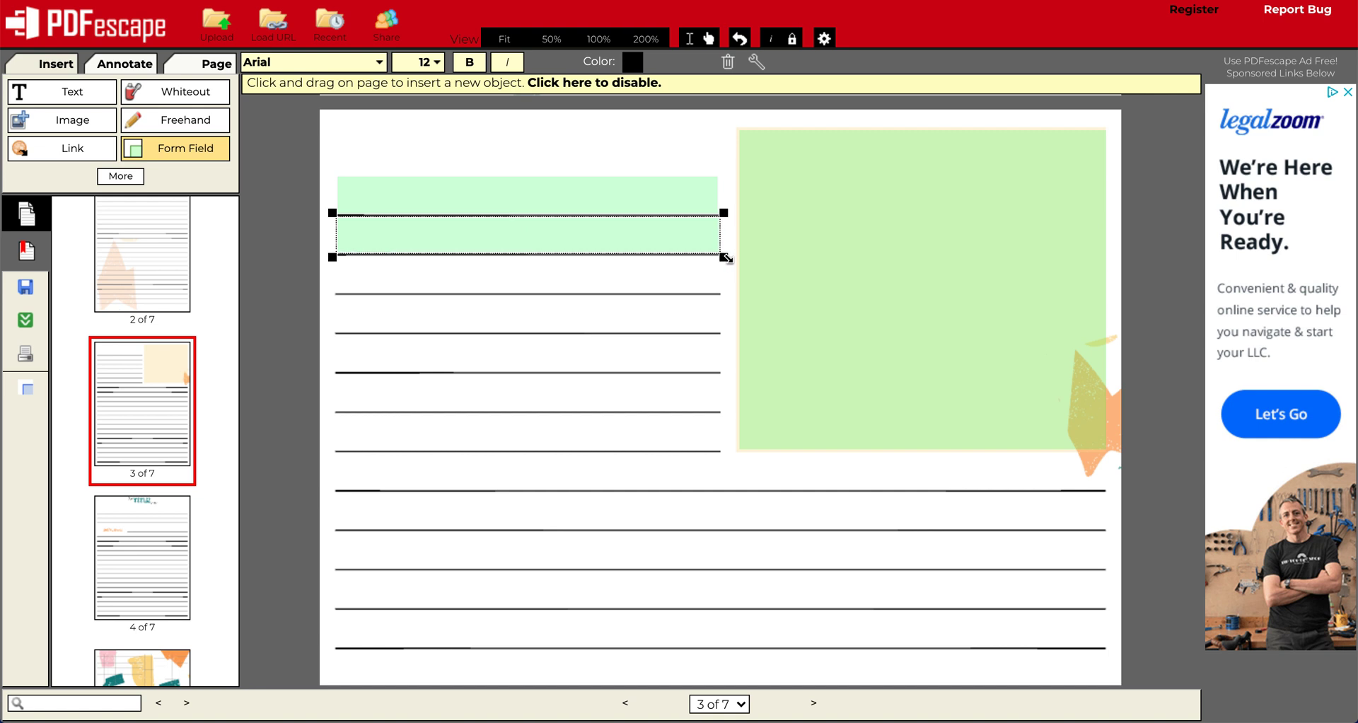
left_click_drag(727, 258, 722, 455)
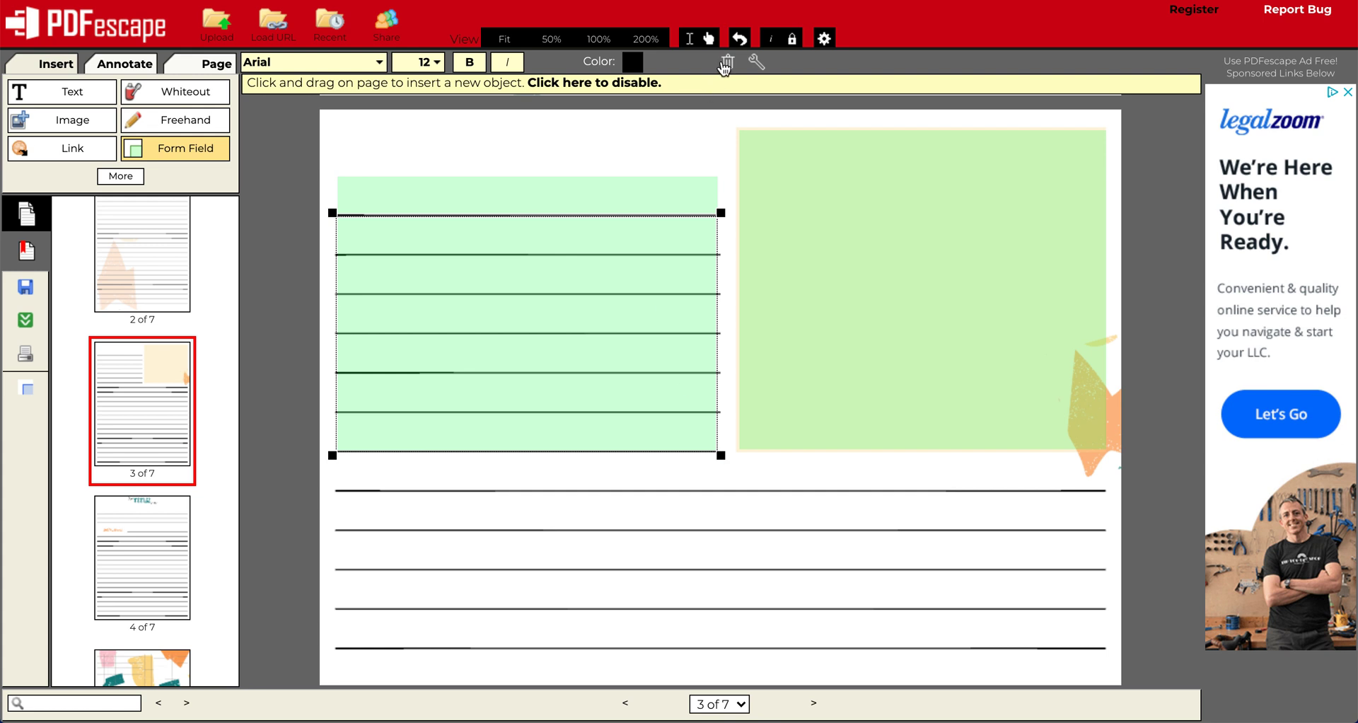
Step: Delete the extra field and extend the remaining one down to the last lined row
left_click(728, 62)
left_click(510, 188)
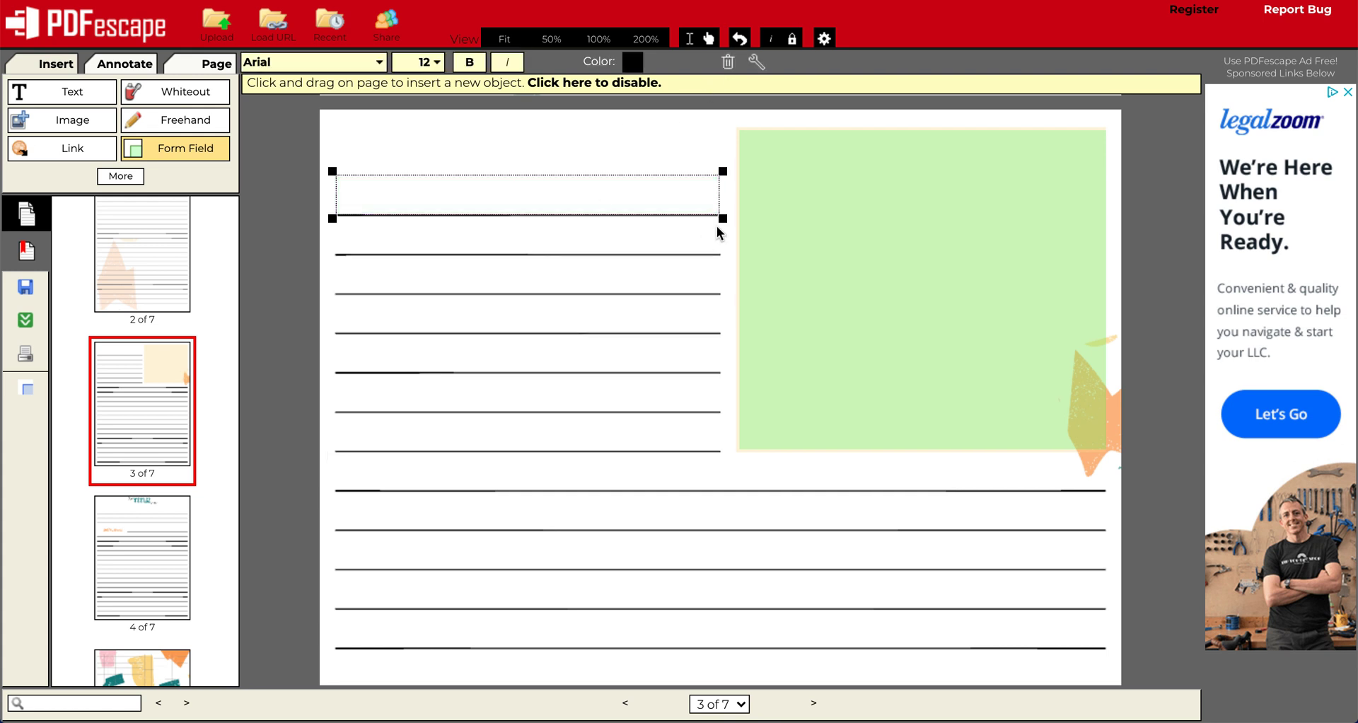
left_click_drag(719, 218, 721, 228)
left_click_drag(714, 290, 723, 457)
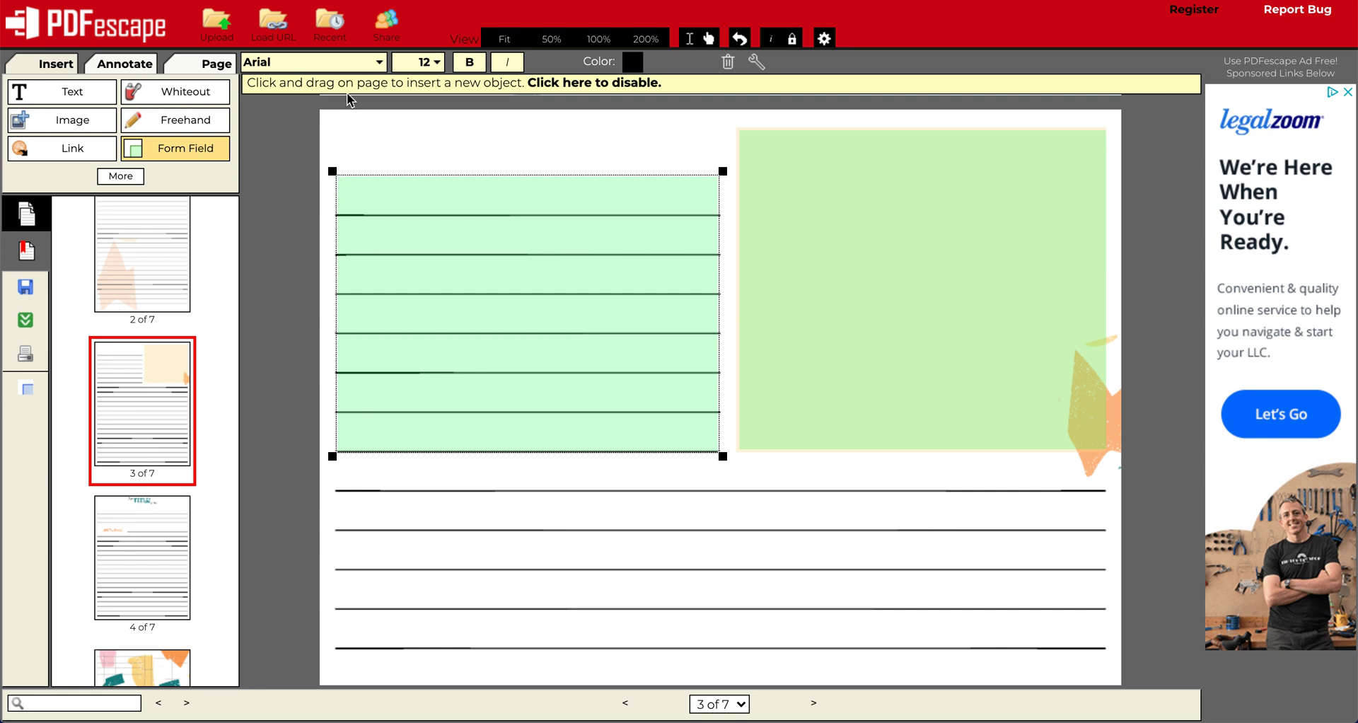
Step: Set the lined-area field to 14 pt bold Arial, with italic left off
left_click(380, 64)
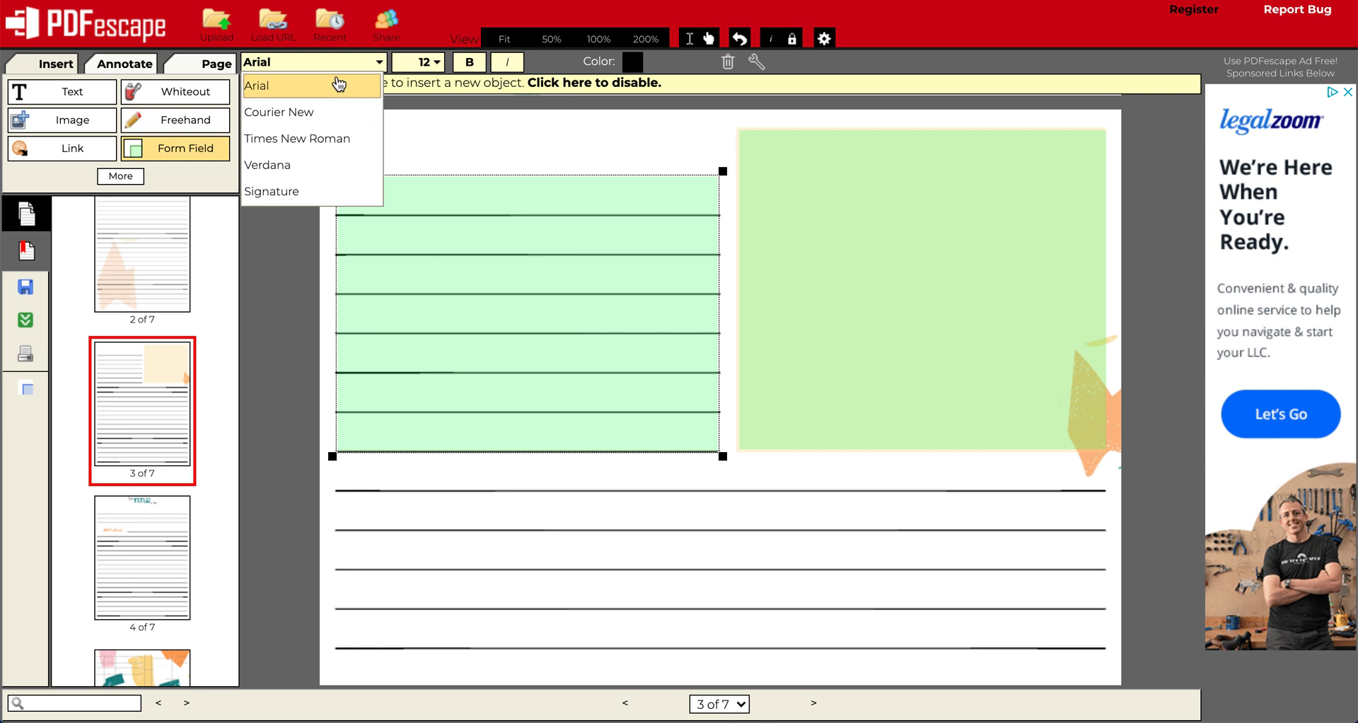
left_click(299, 87)
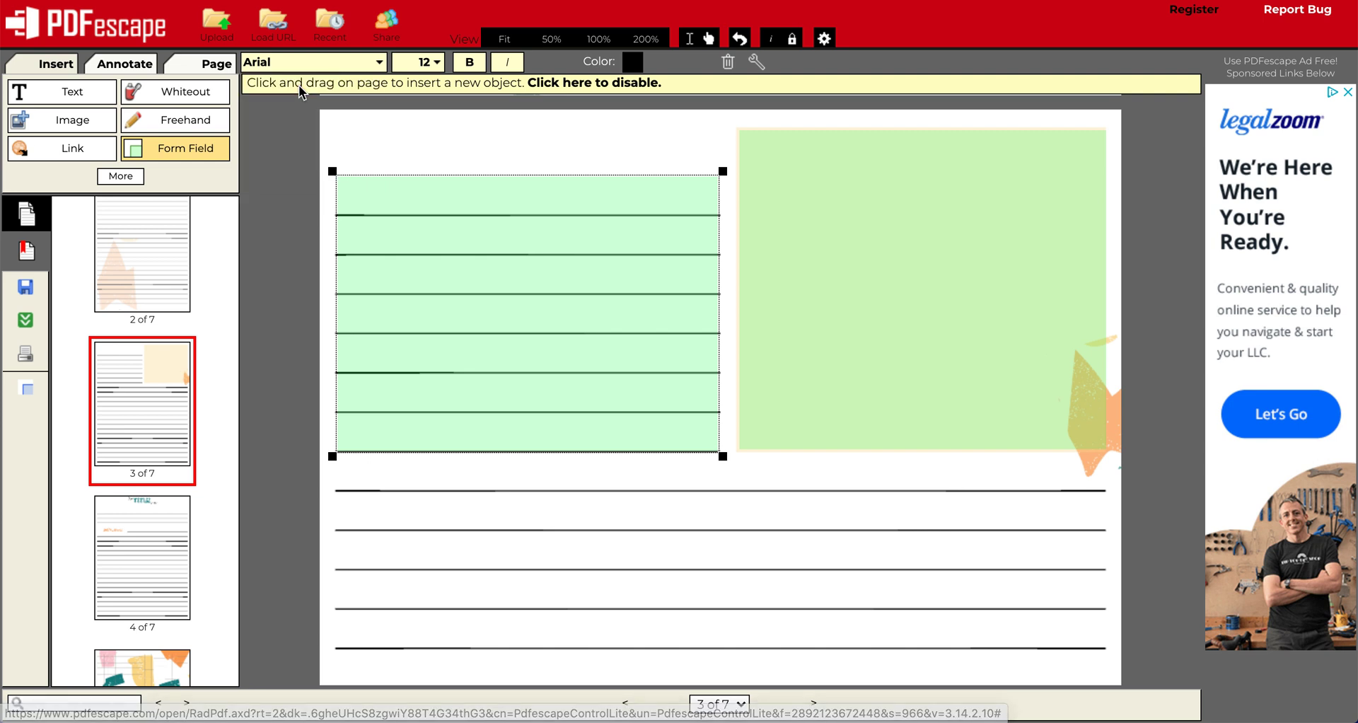
left_click(438, 63)
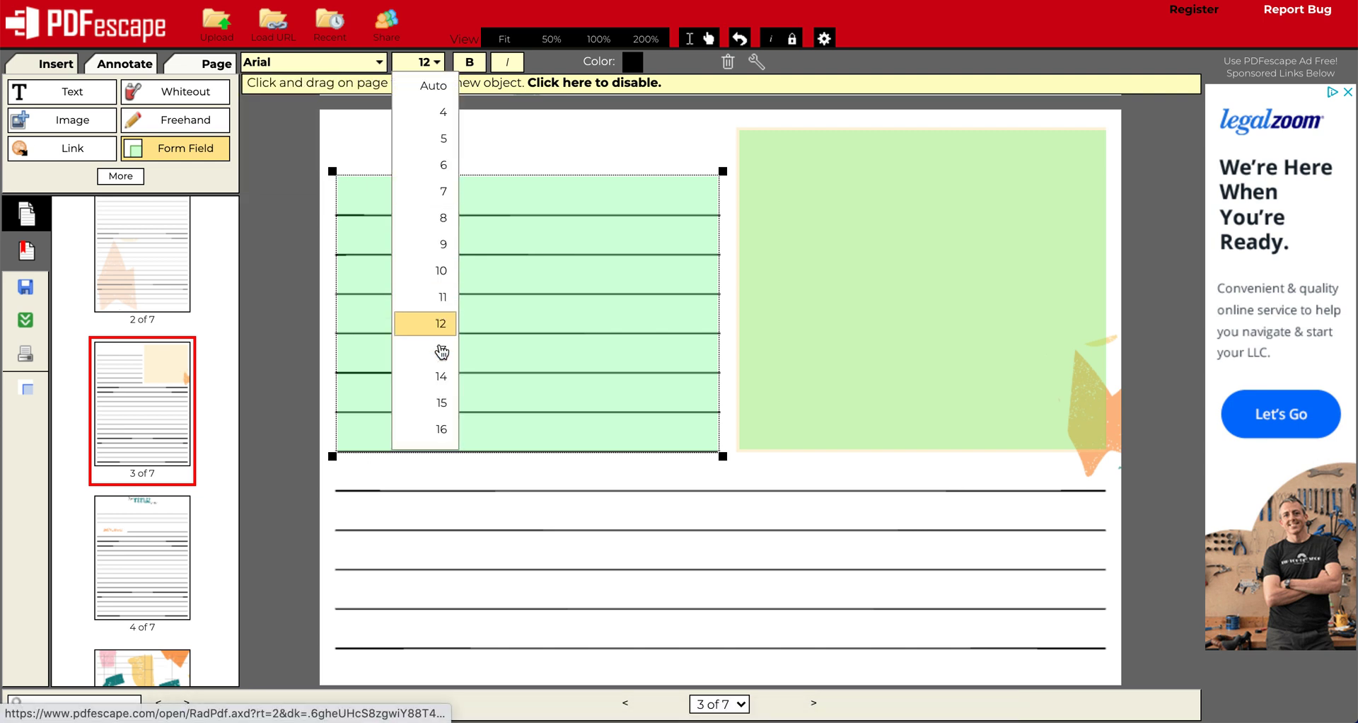
left_click(439, 375)
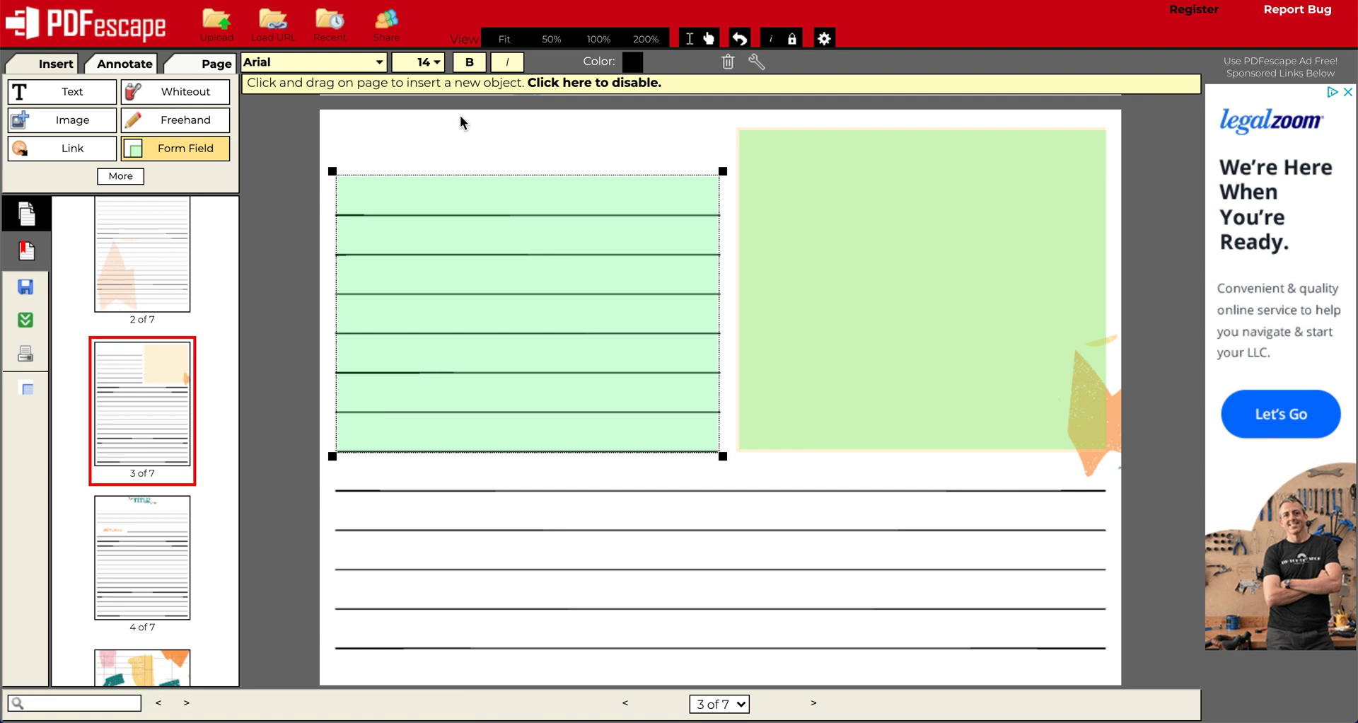
left_click(467, 64)
left_click(514, 70)
left_click(514, 70)
Step: Set the cream-box field's text size to 14 pt as well
left_click(821, 258)
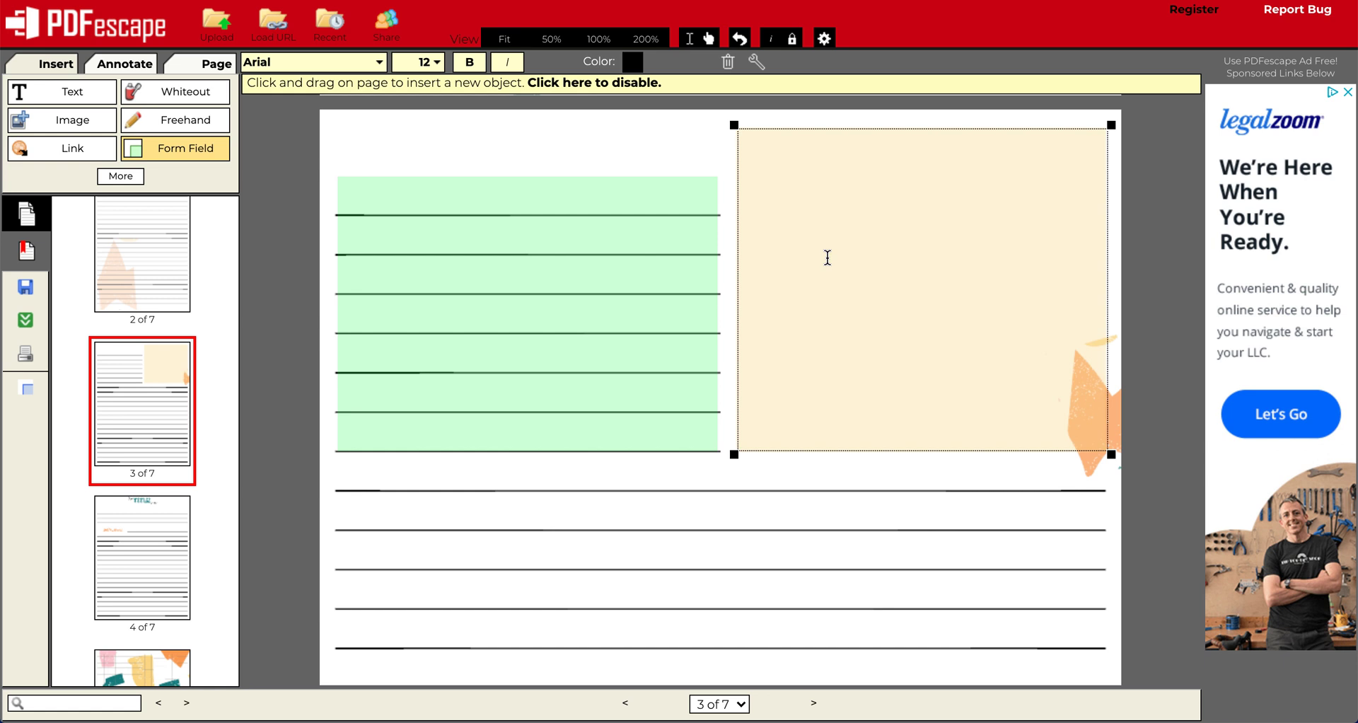
left_click(433, 62)
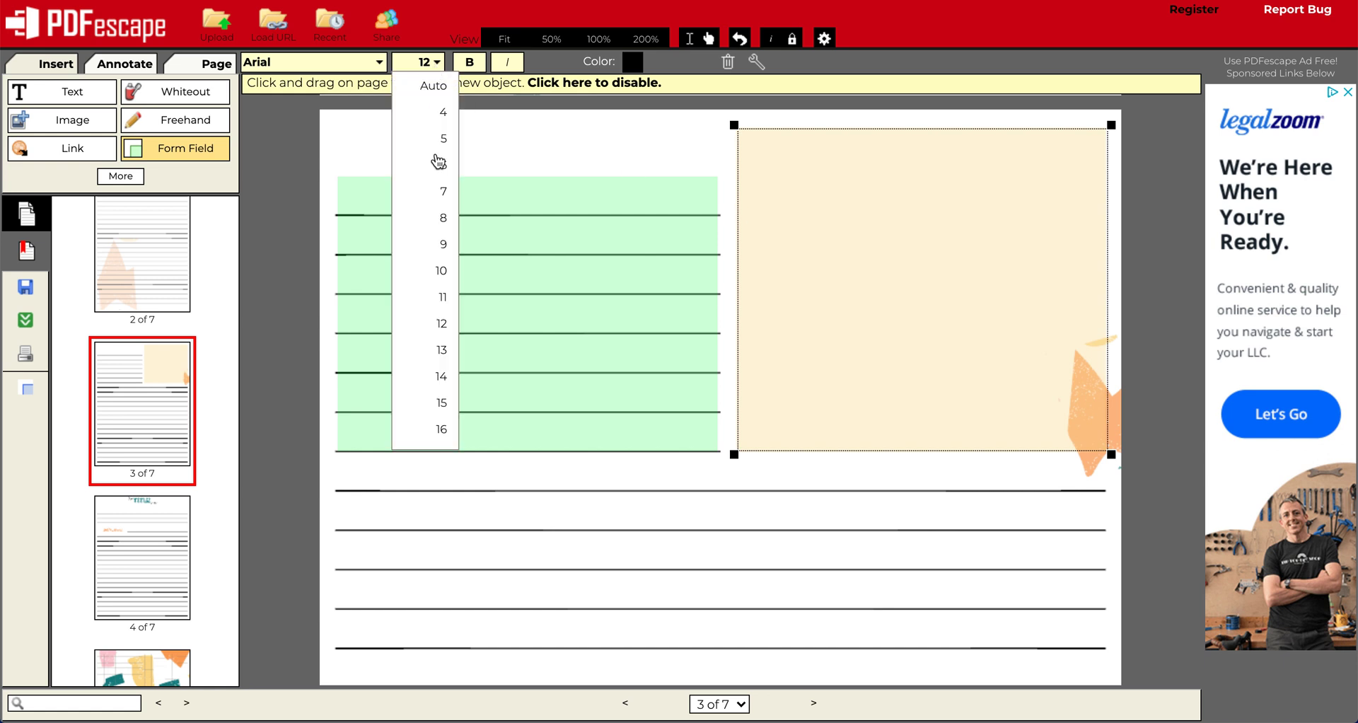
left_click(440, 376)
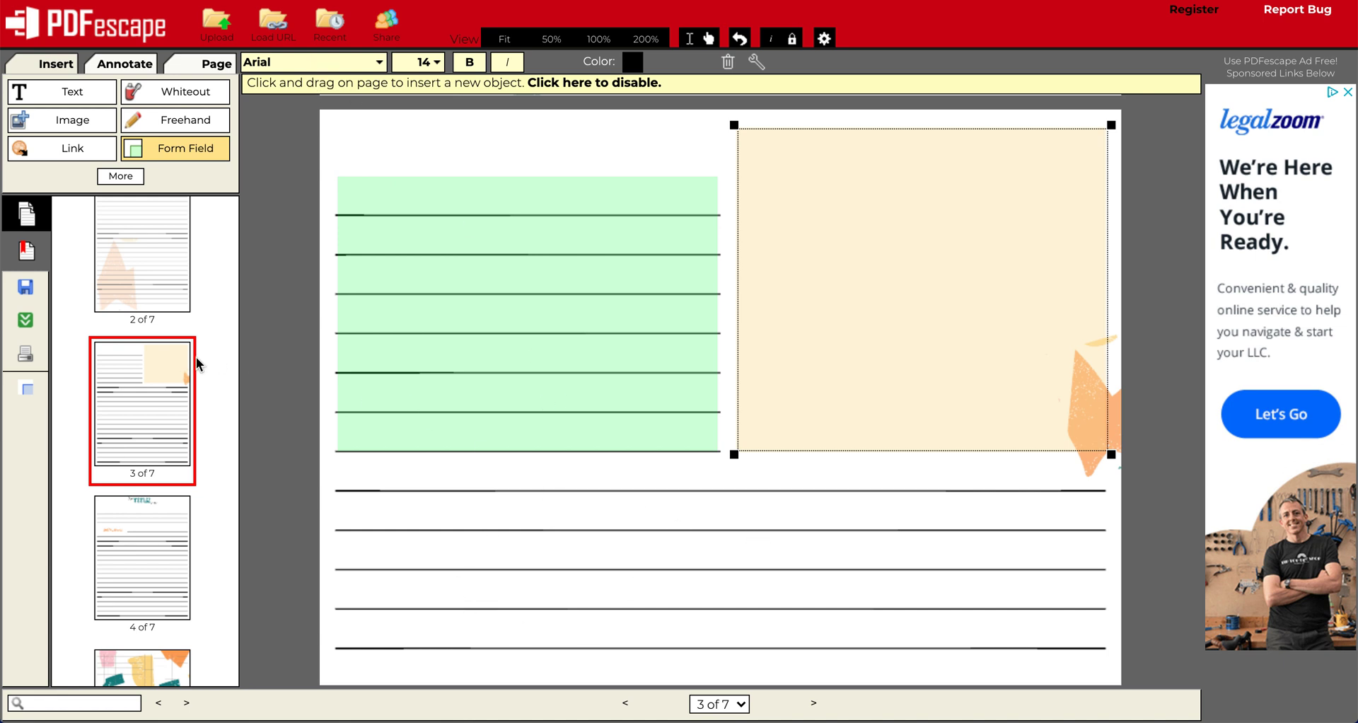
scroll(199, 363, "up", 3)
scroll(199, 364, "down", 5)
scroll(197, 363, "down", 4)
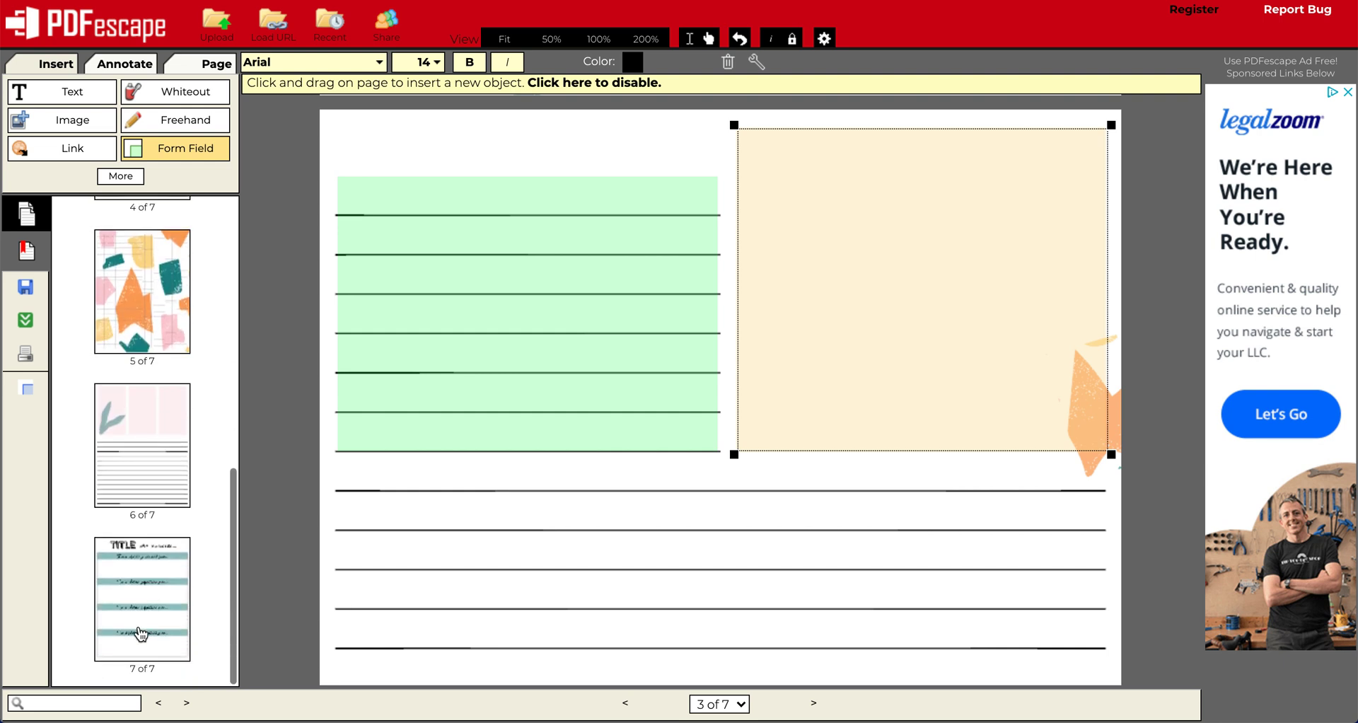
Step: Go to page 7 and pick Text Paragraph as the new form field type
left_click(140, 633)
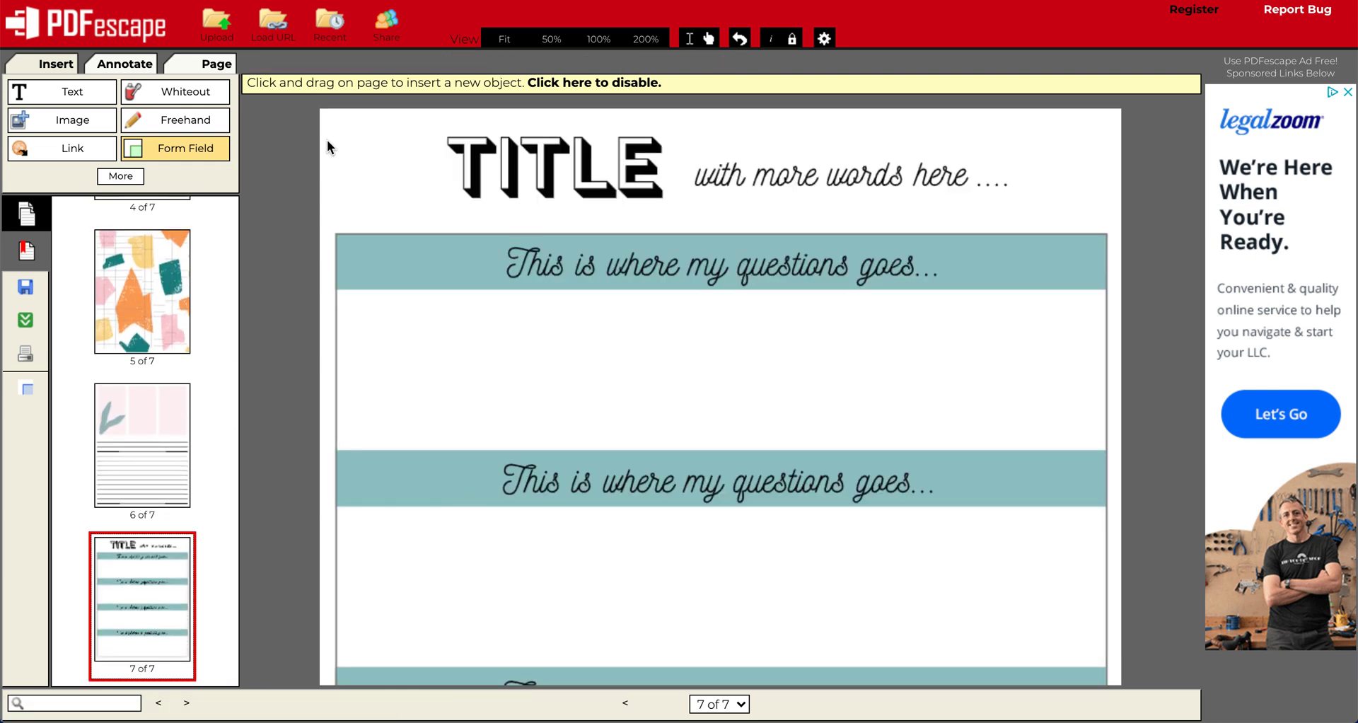
left_click(201, 147)
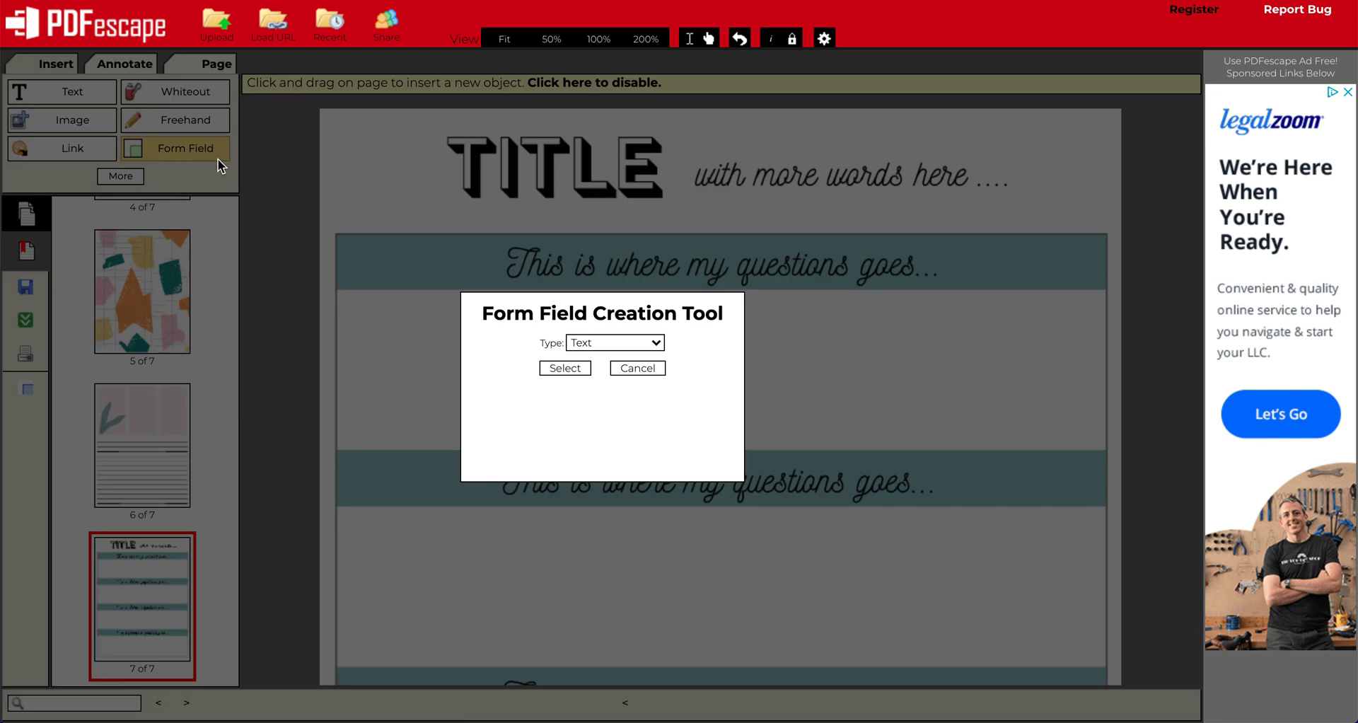
left_click(606, 343)
left_click(605, 357)
left_click(564, 369)
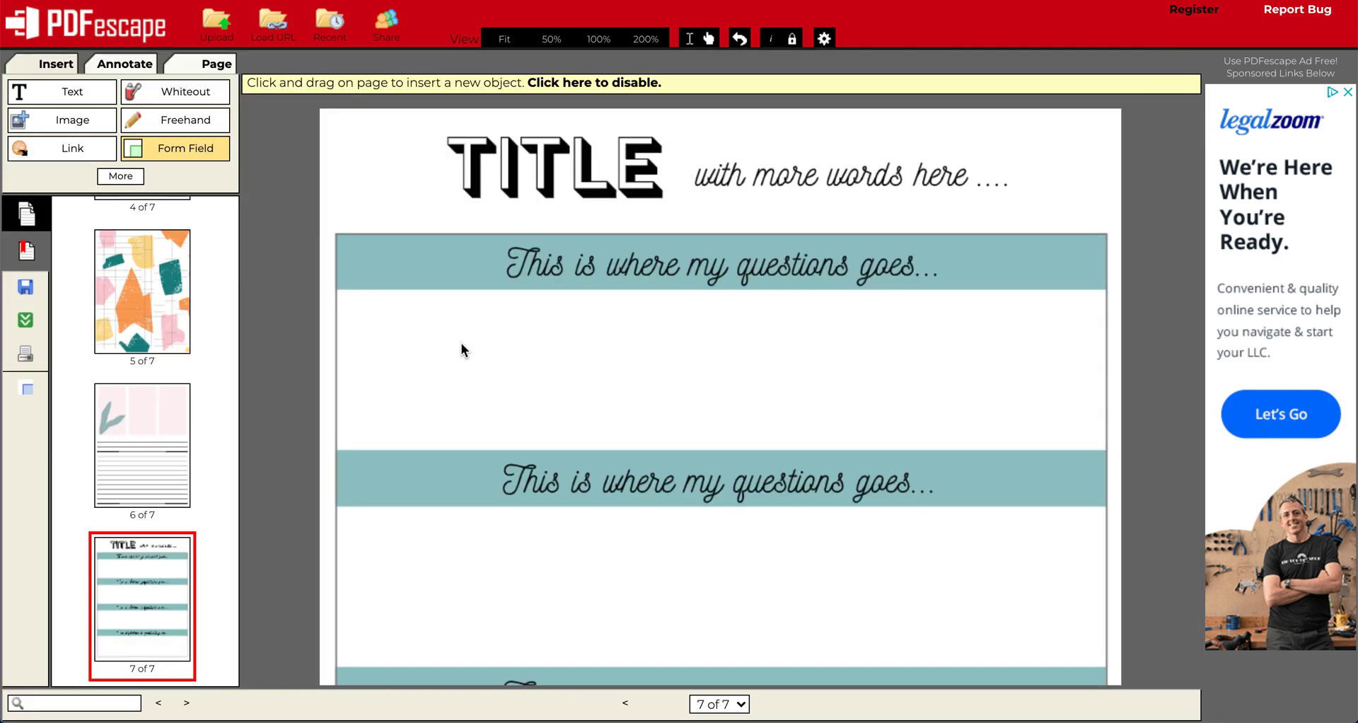
Step: Draw a text field filling the answer area under the first question band
left_click_drag(414, 329, 606, 382)
left_click_drag(448, 343, 374, 306)
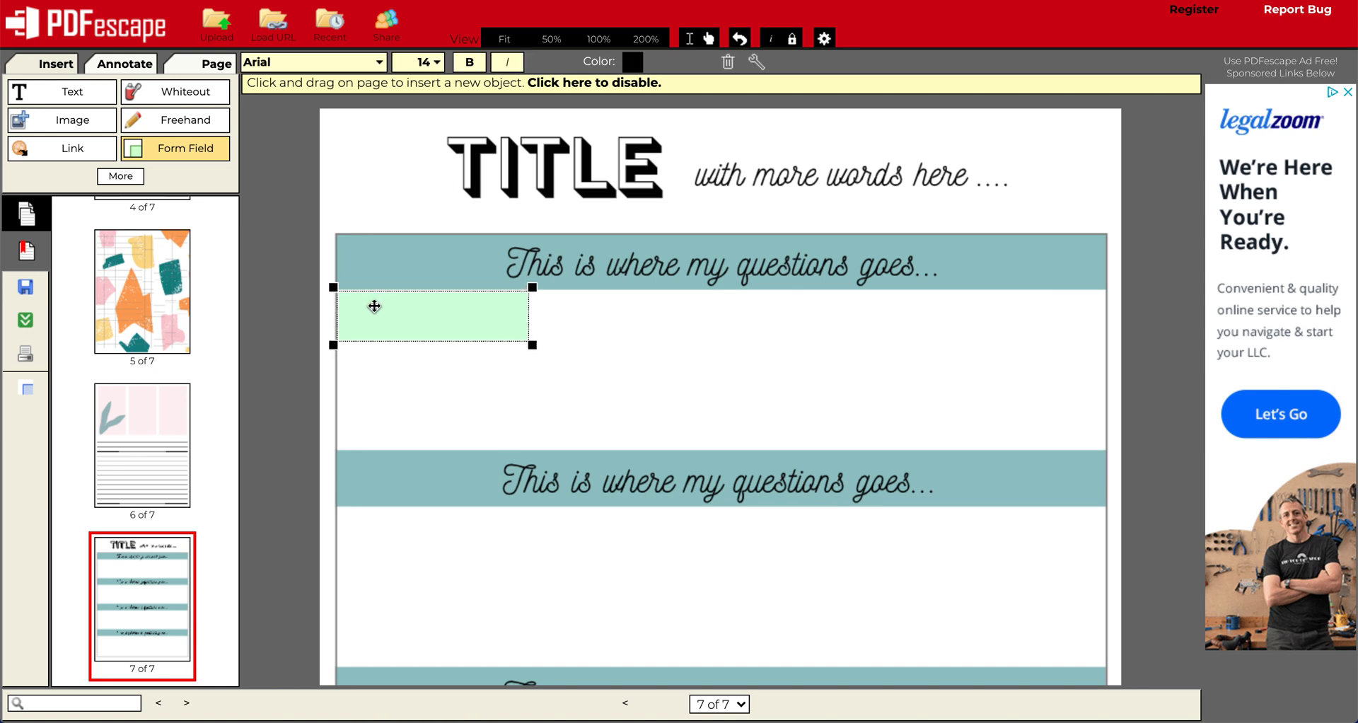
left_click_drag(532, 346, 1108, 453)
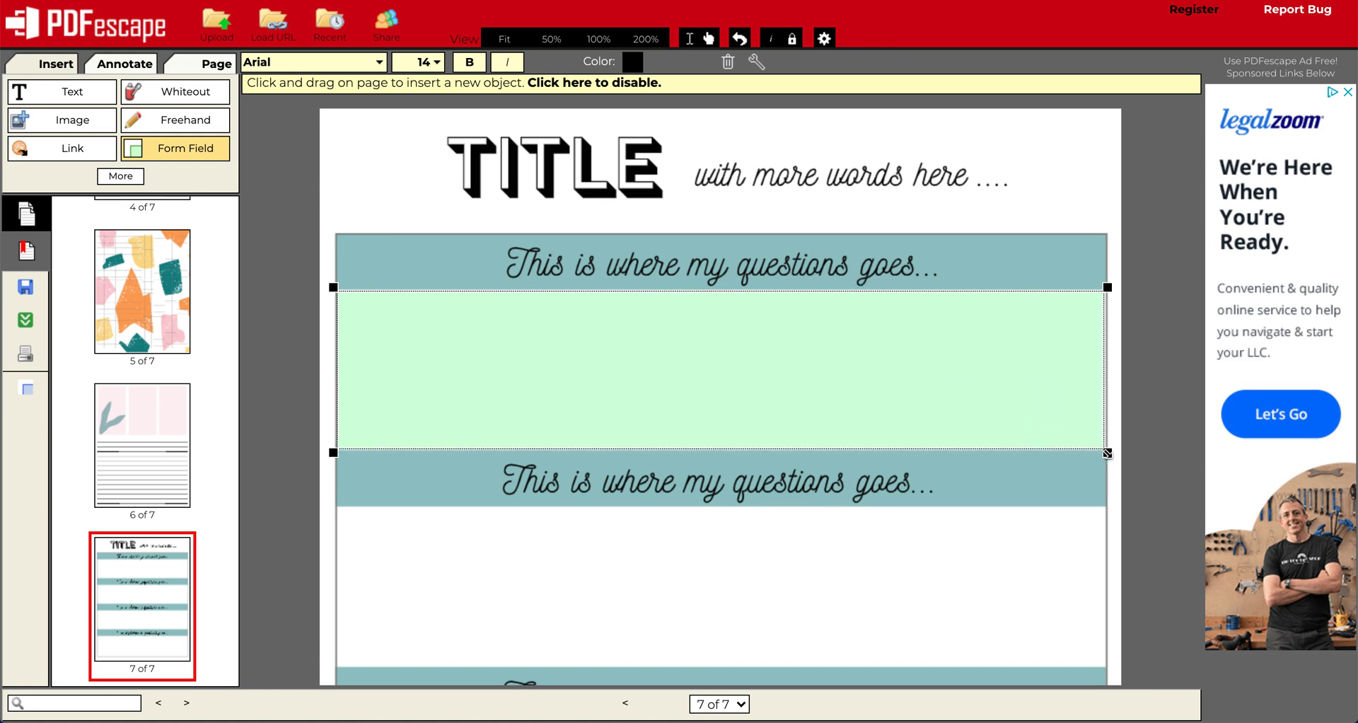
scroll(1106, 455, "down", 3)
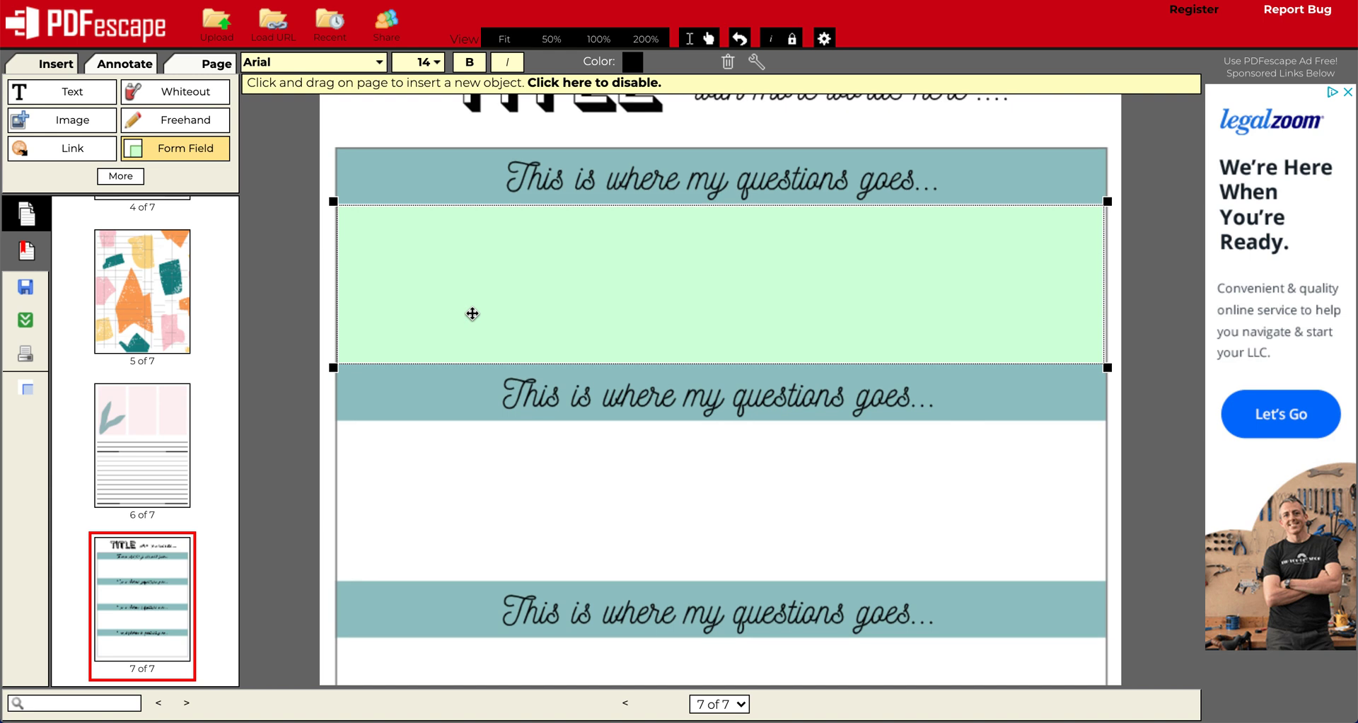
scroll(473, 313, "down", 5)
Step: Add a second text field filling the next answer area, then deselect it
left_click_drag(496, 324, 695, 382)
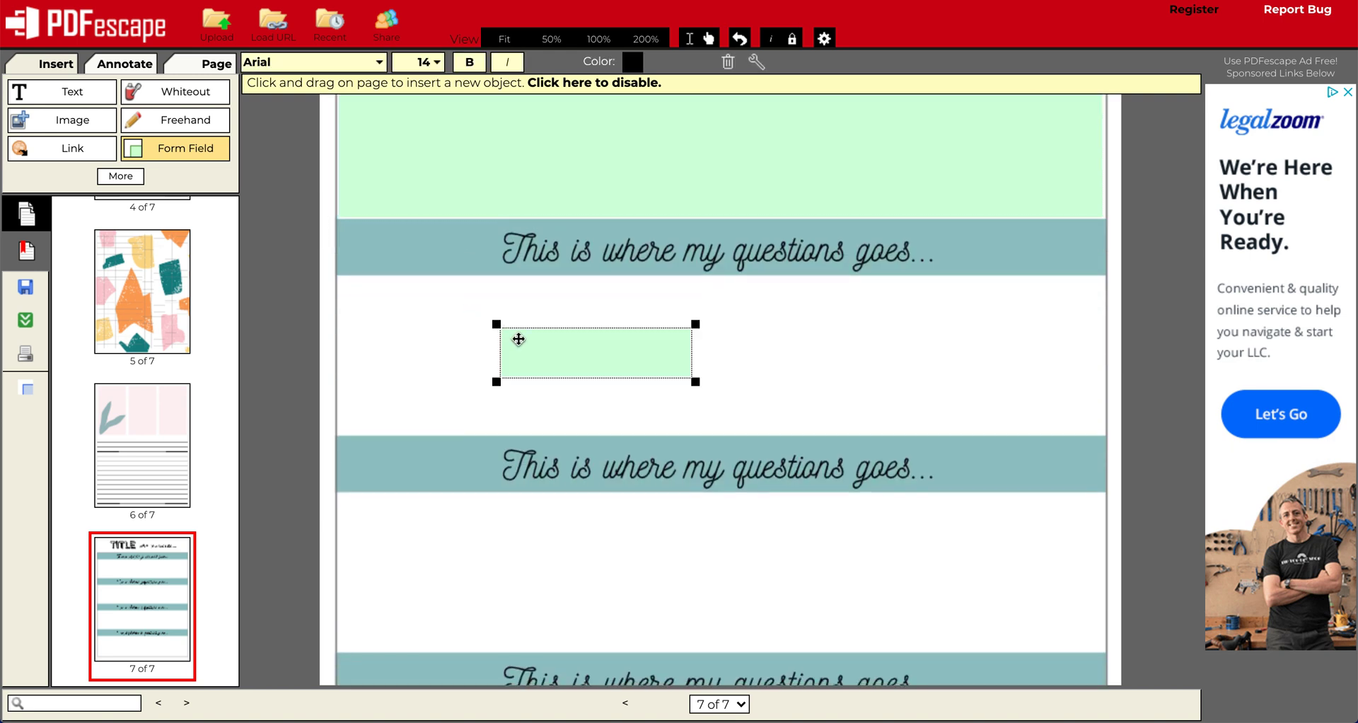
left_click_drag(535, 348, 371, 296)
left_click_drag(532, 330, 1110, 441)
scroll(948, 506, "down", 4)
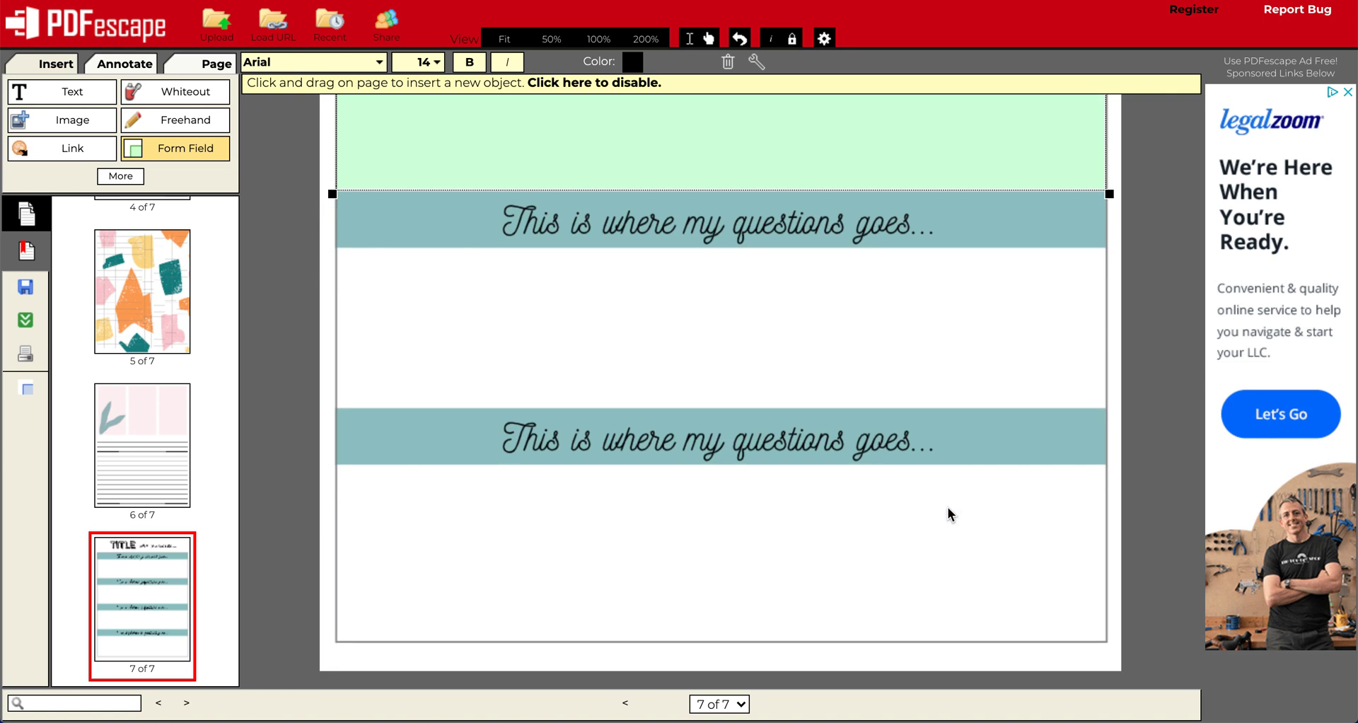
scroll(948, 506, "up", 8)
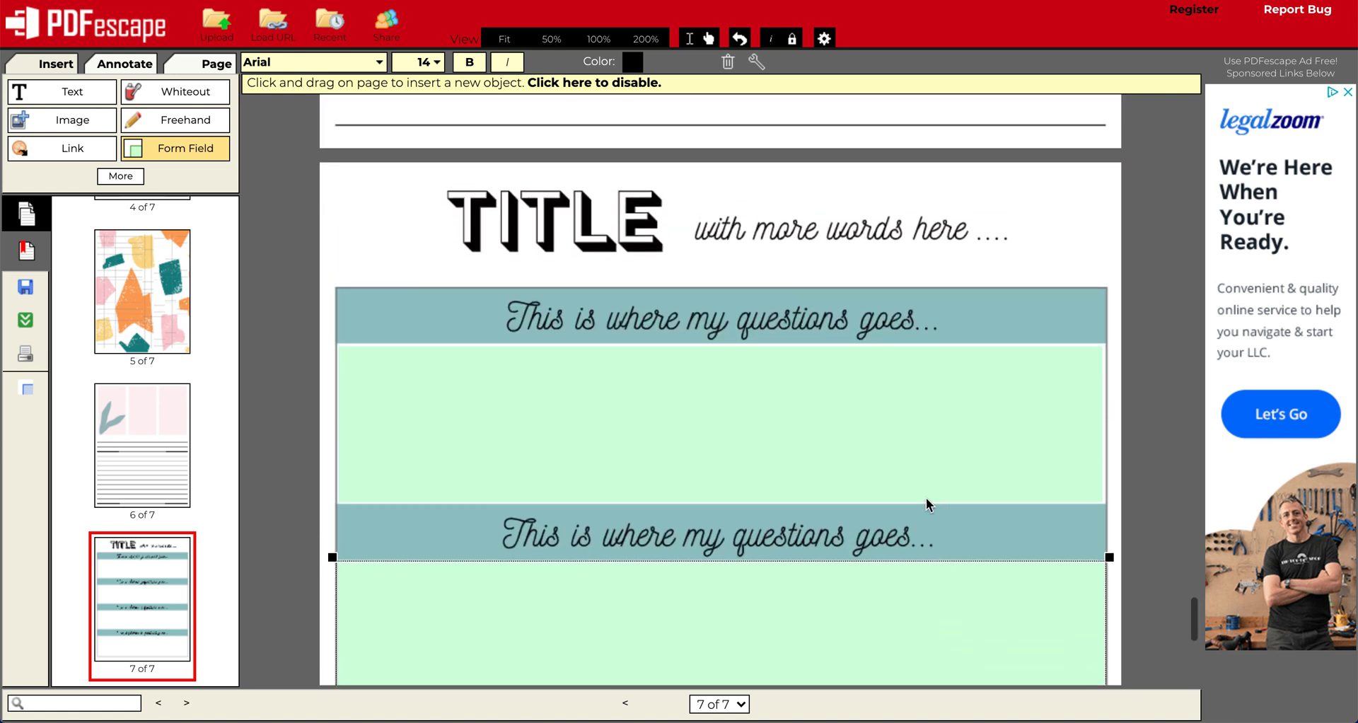
left_click(250, 227)
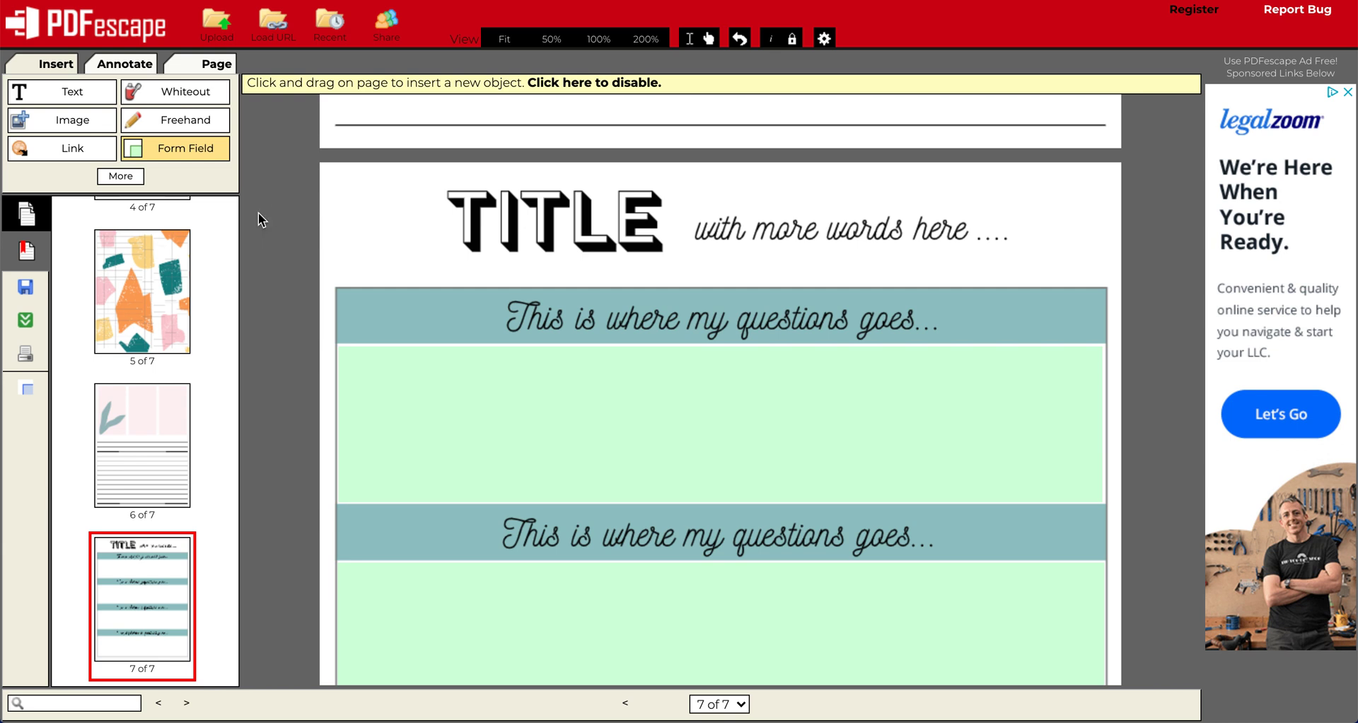
Step: Save and download the fillable journal PDF, then open the downloaded file in the viewer
left_click(33, 322)
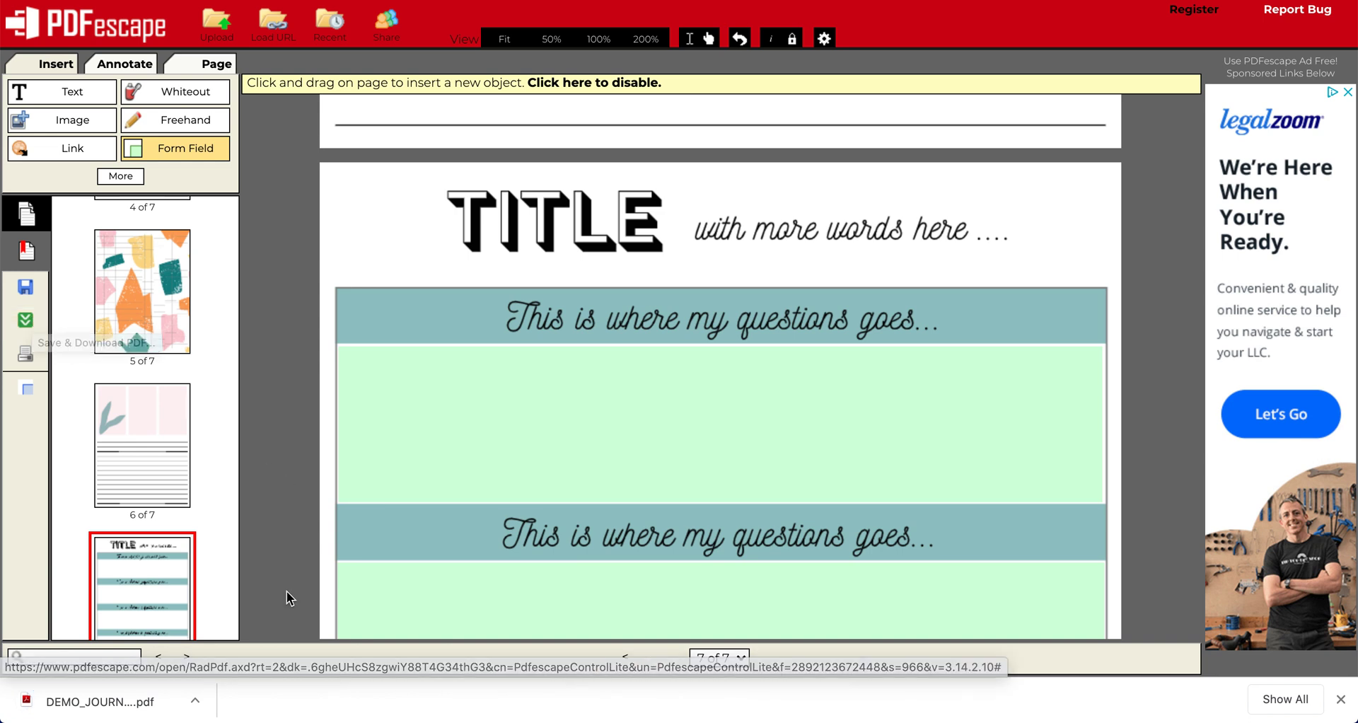
left_click(86, 706)
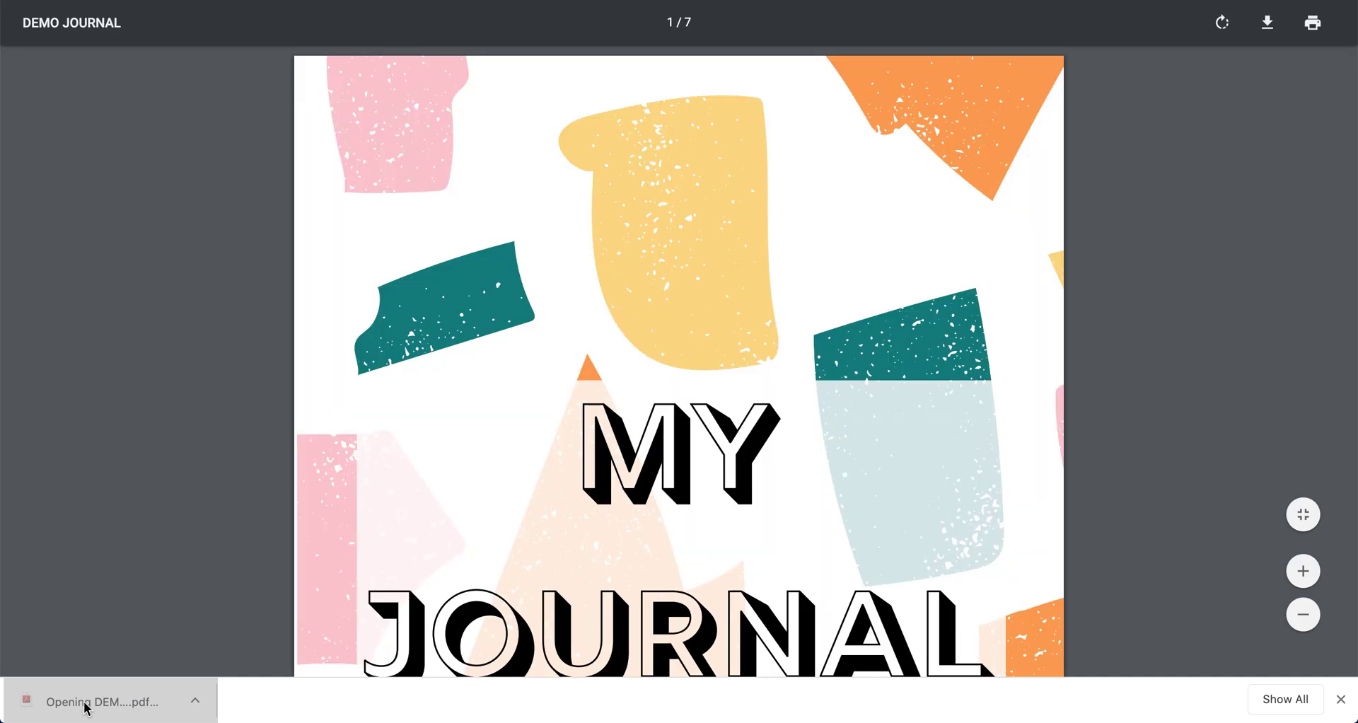
Step: Scroll to page 3 and type sample text into the lined text field
scroll(291, 624, "down", 5)
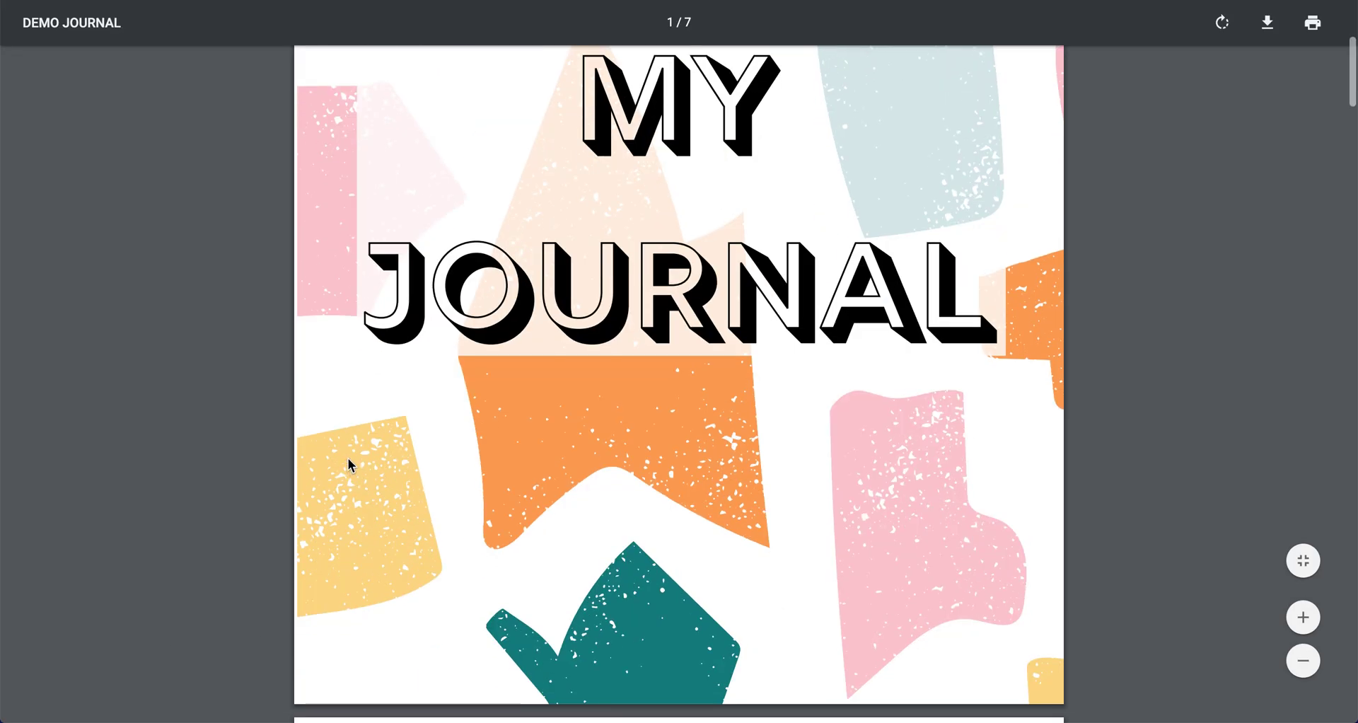
scroll(348, 464, "down", 10)
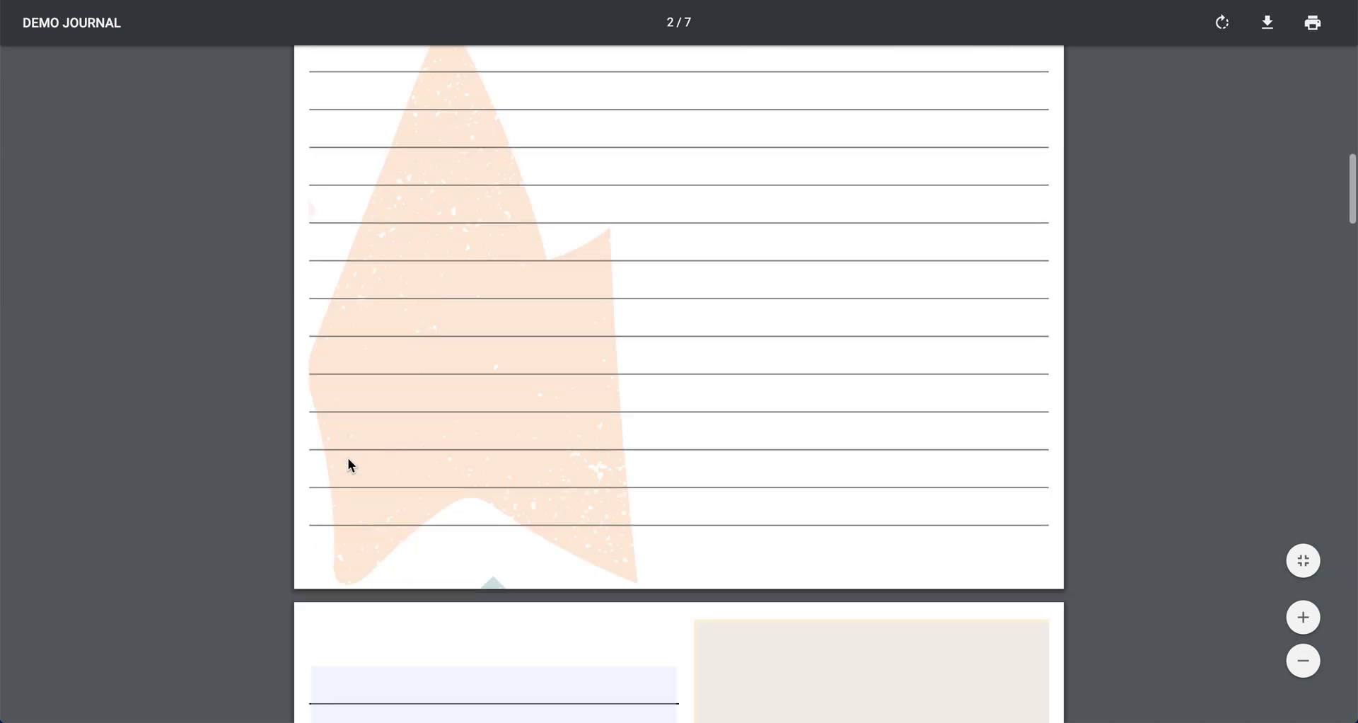
scroll(350, 464, "down", 10)
scroll(349, 464, "up", 3)
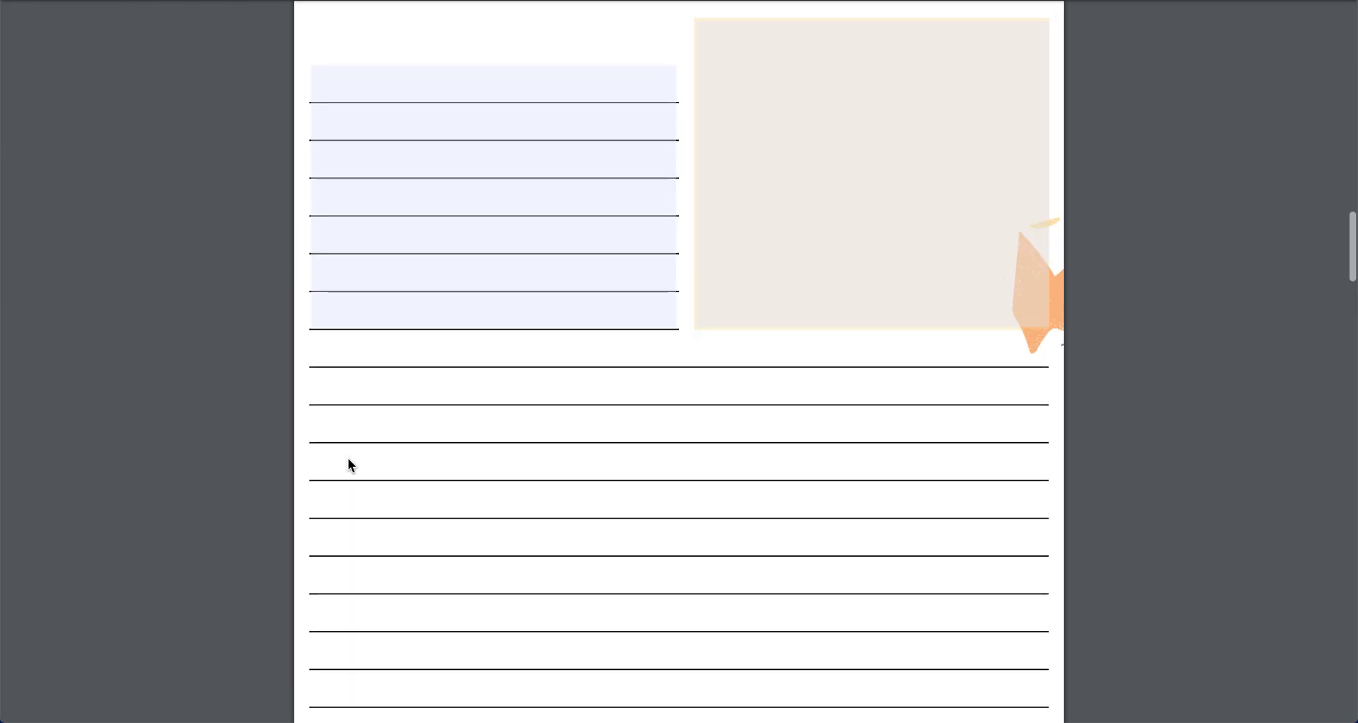
scroll(348, 457, "up", 4)
left_click(568, 230)
left_click(813, 246)
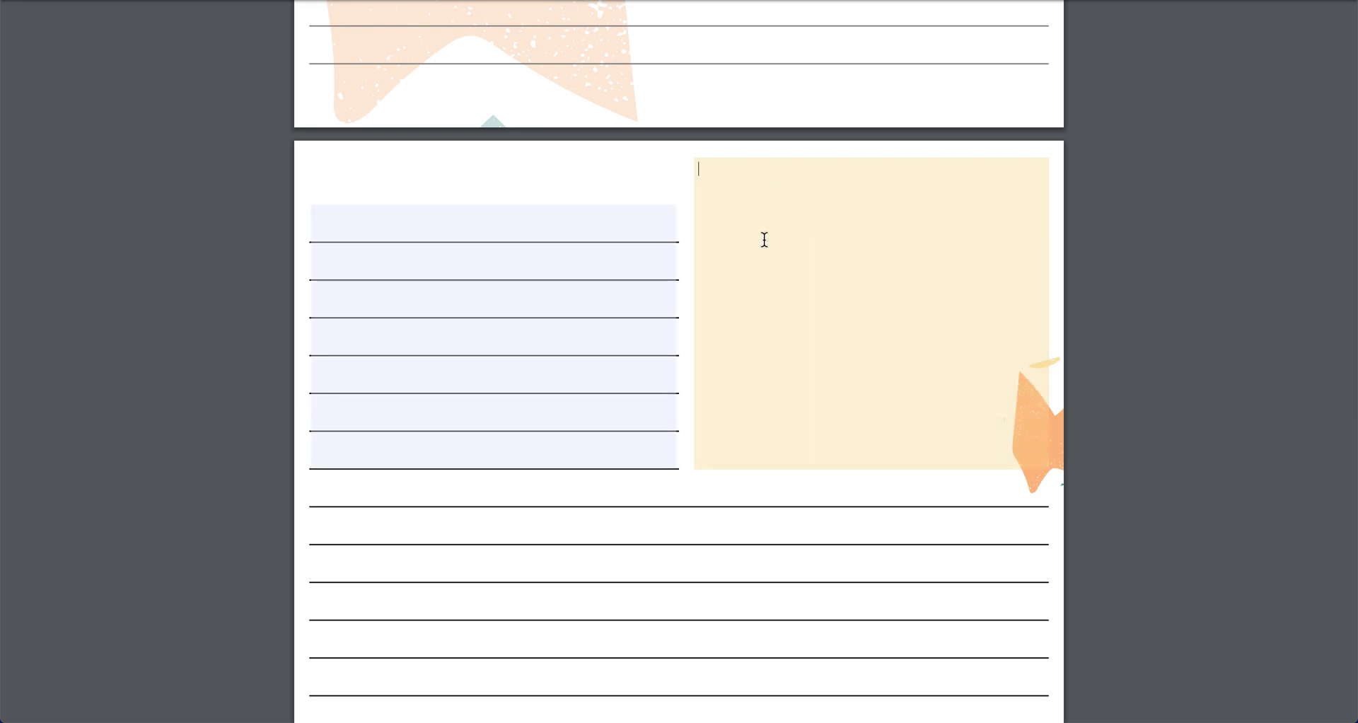
left_click(487, 343)
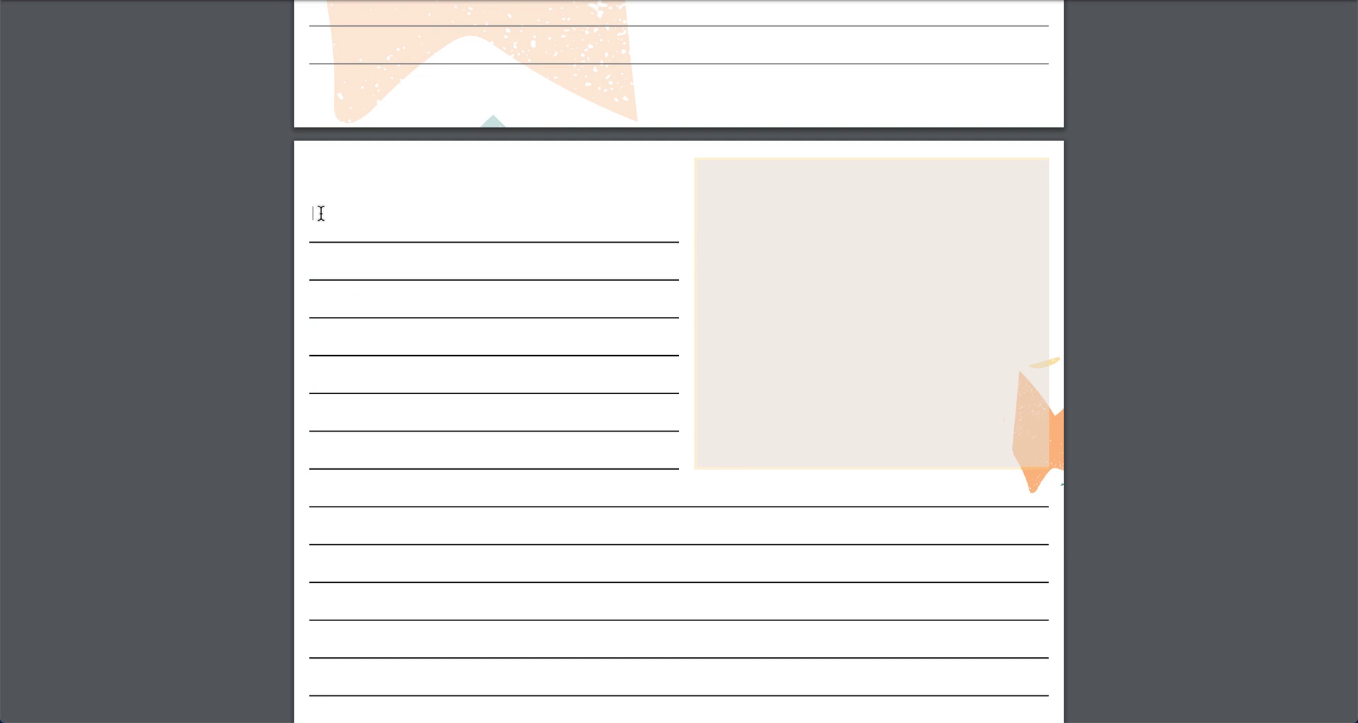
type("vobnm;kl,")
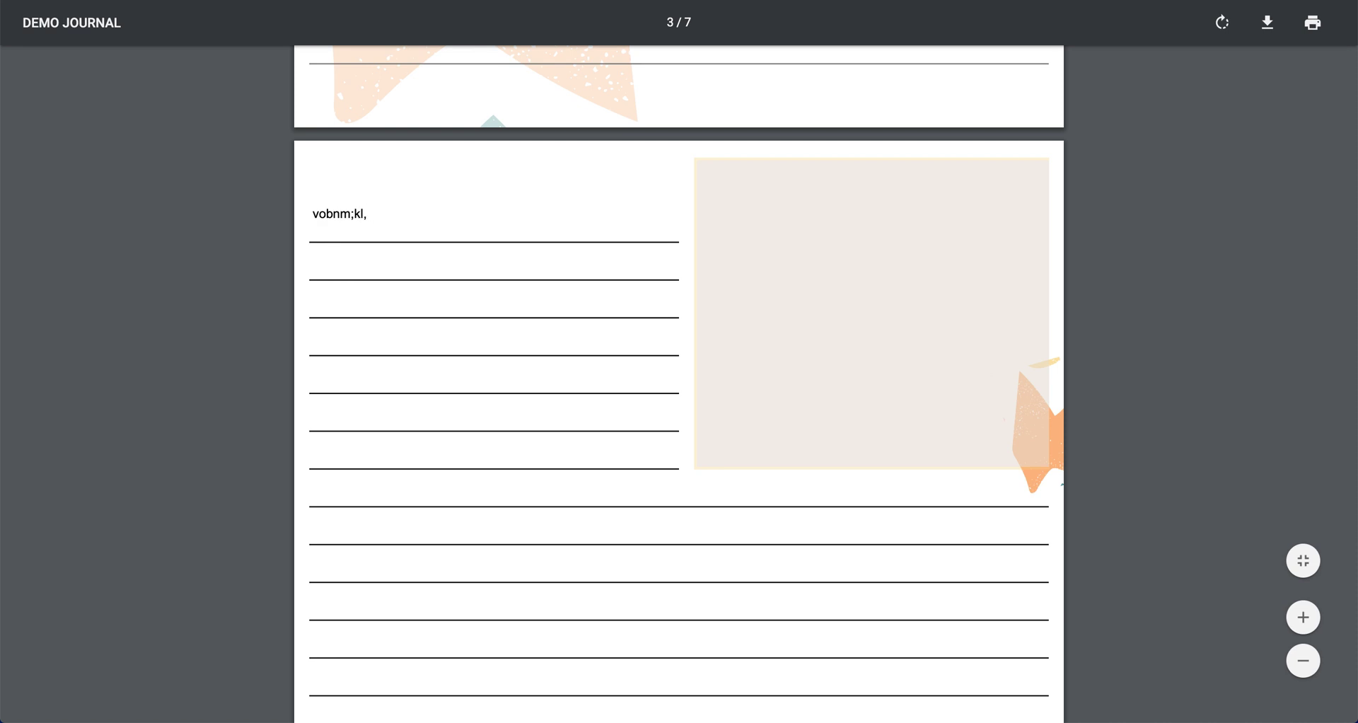
Step: Type two lines of sample text into the cream picture box
left_click(807, 251)
type("hdhjaq   ")
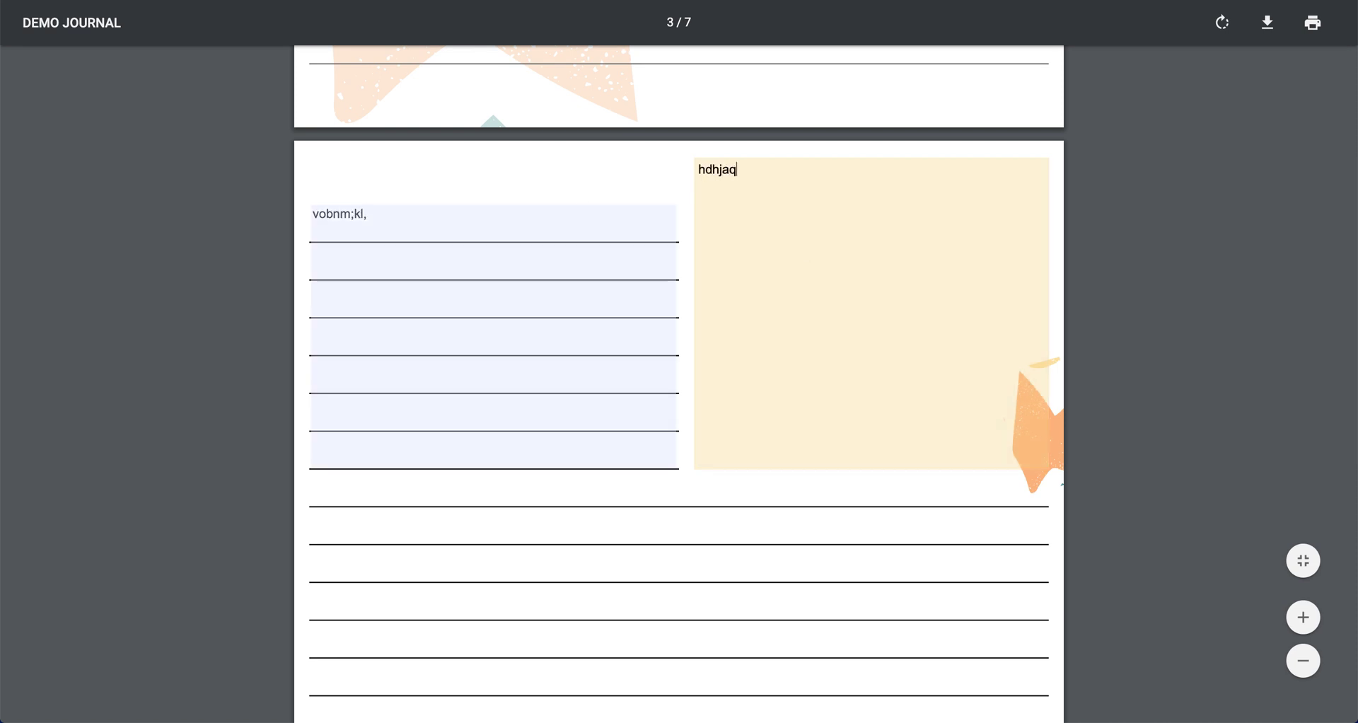
type("qnfeionqpef")
key("Return")
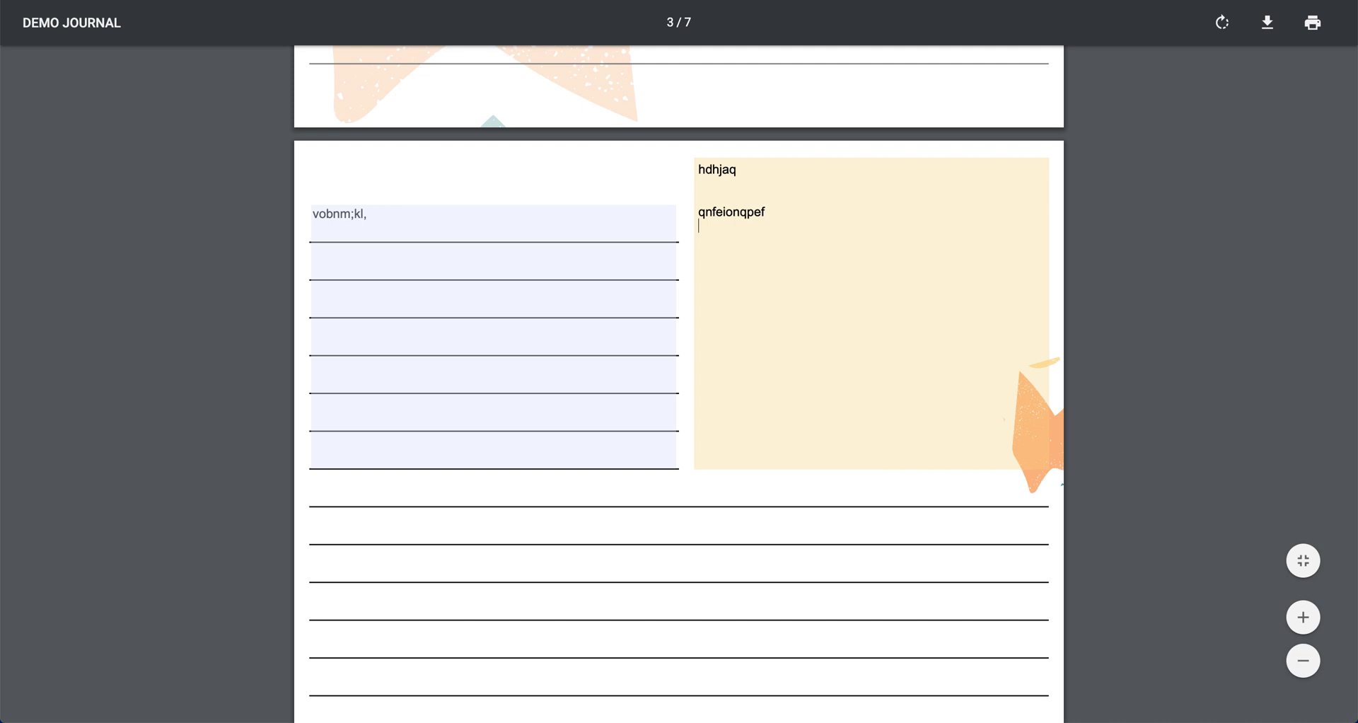
type("fnqbouebnfqke ")
type("bfoewu")
left_click(313, 213)
Step: Add more text to page 3's lined field and scroll to page 7
type("njknqe")
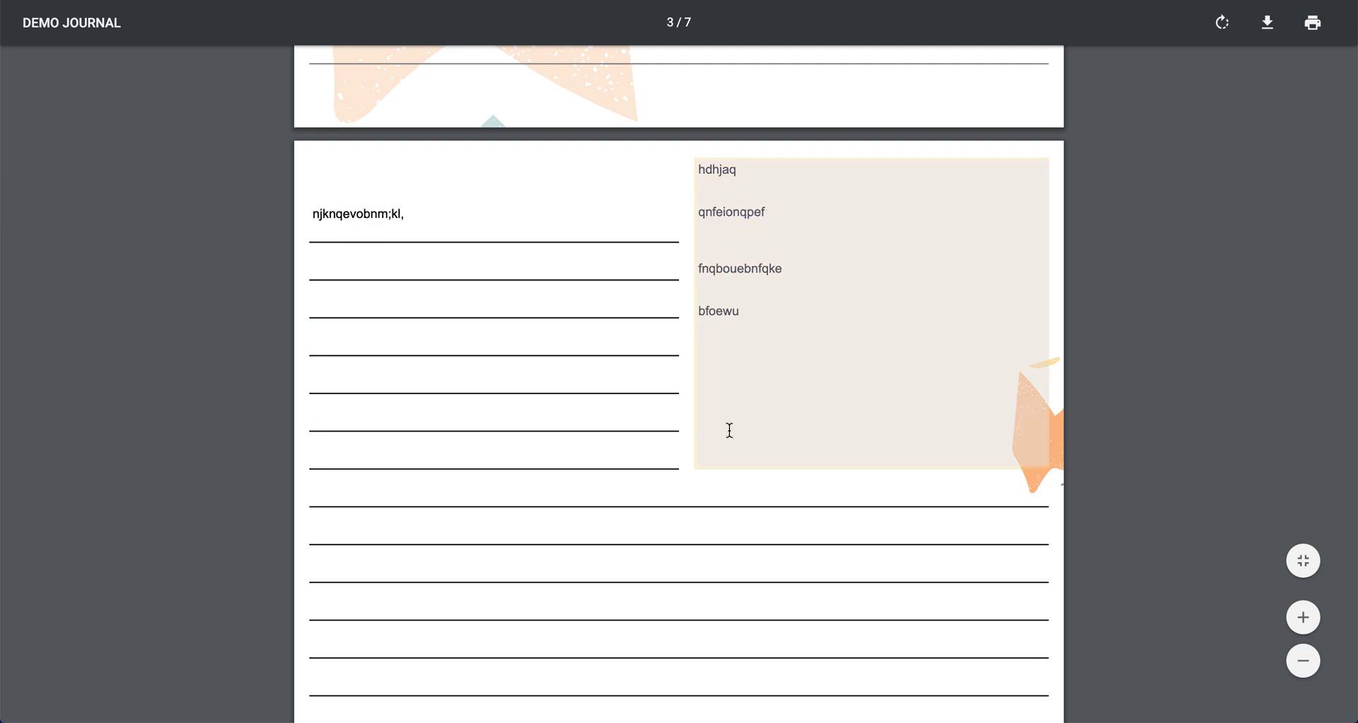
scroll(730, 430, "down", 12)
scroll(730, 430, "down", 20)
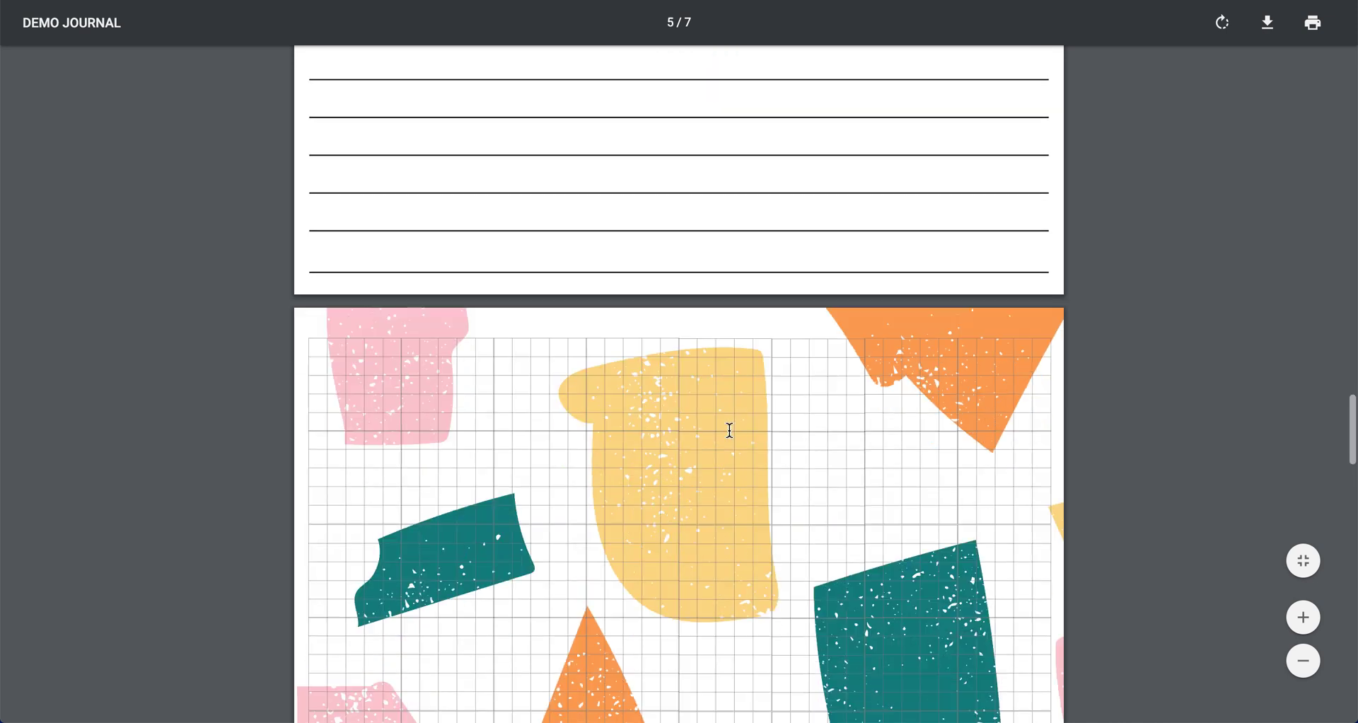
scroll(730, 430, "down", 15)
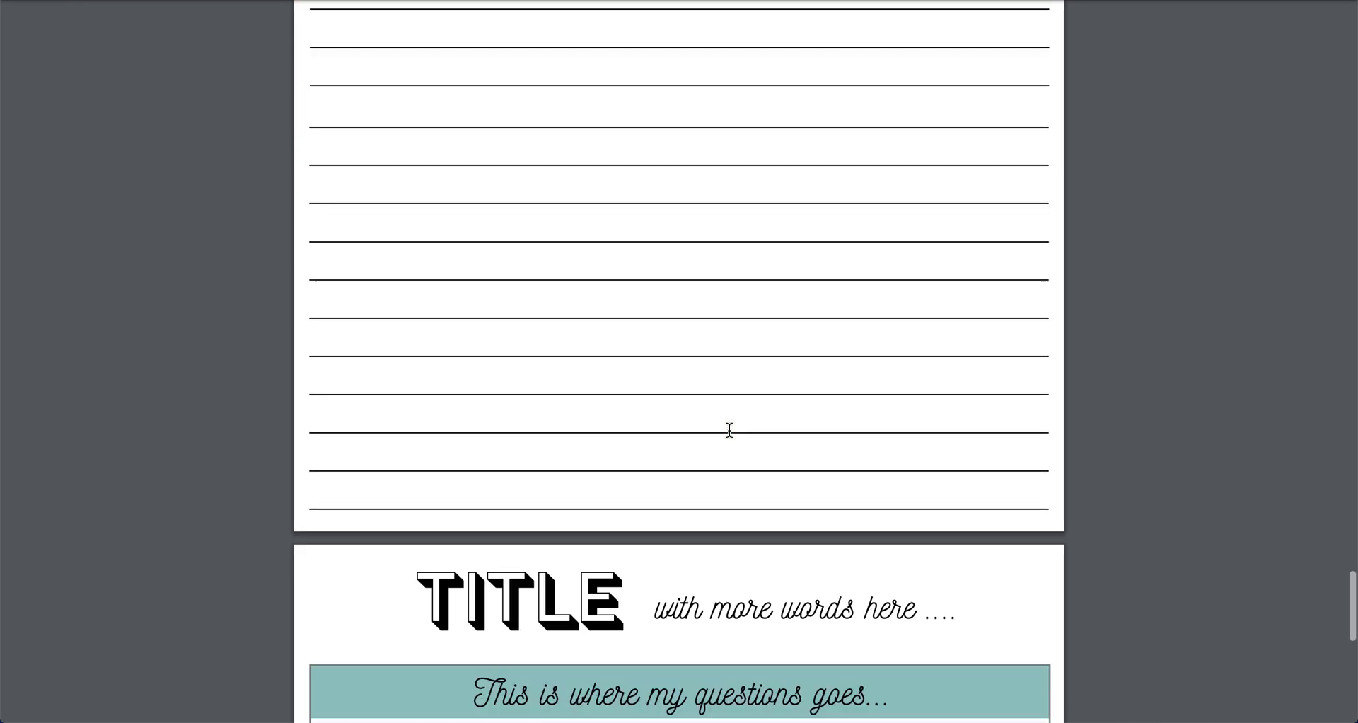
scroll(730, 430, "up", 3)
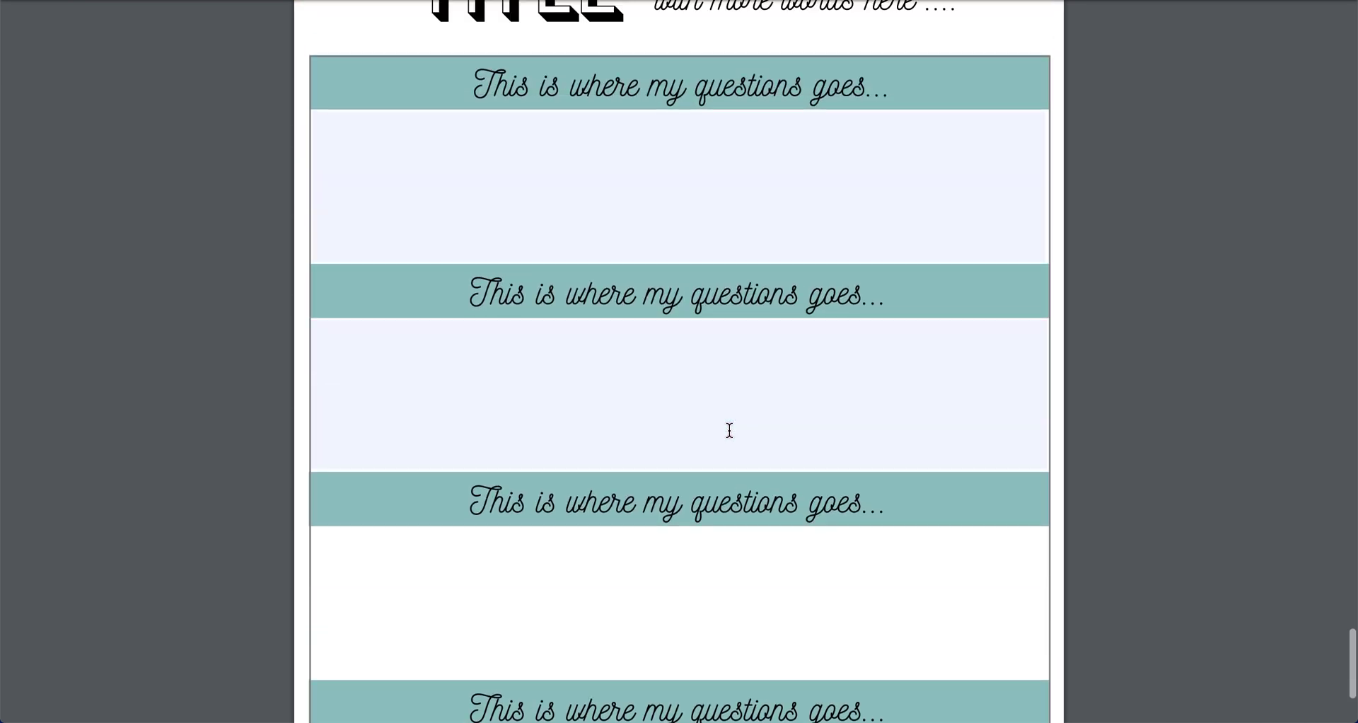
Step: Type two lines of sample text into the first question's answer field
left_click(358, 184)
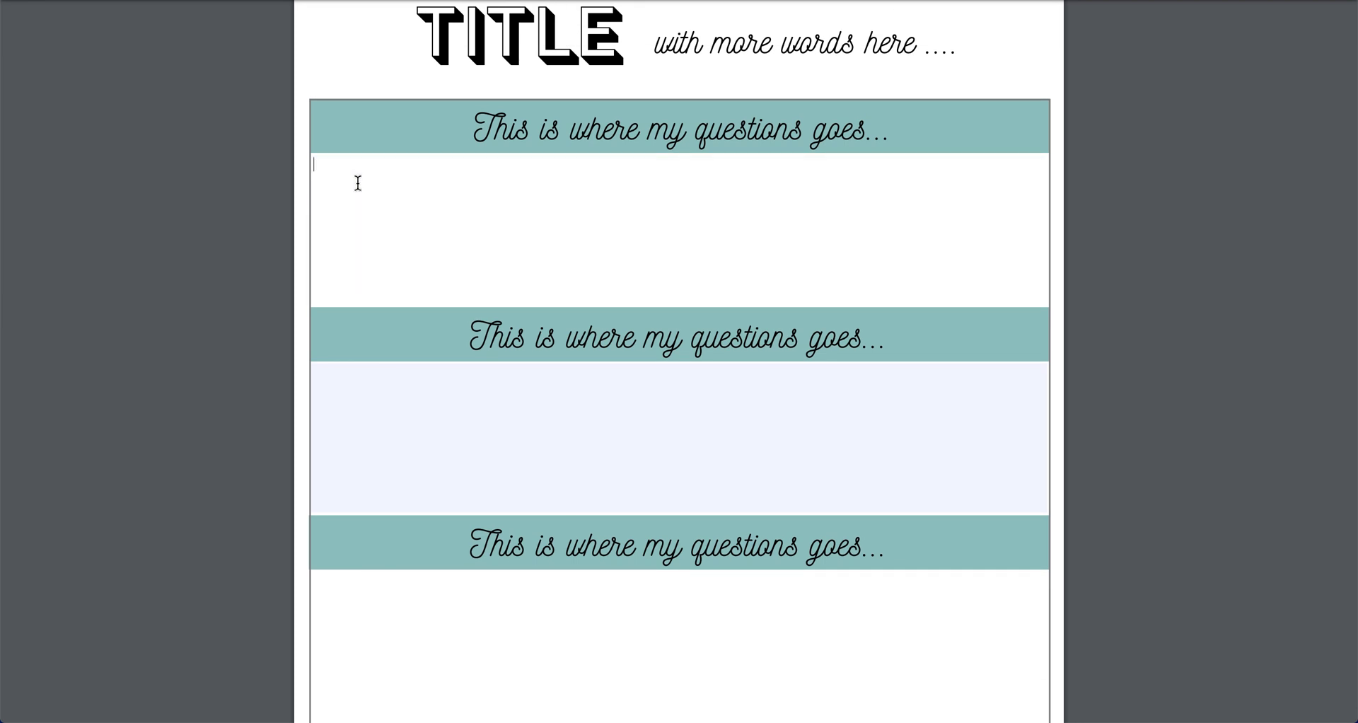
type("ywiwoejierj")
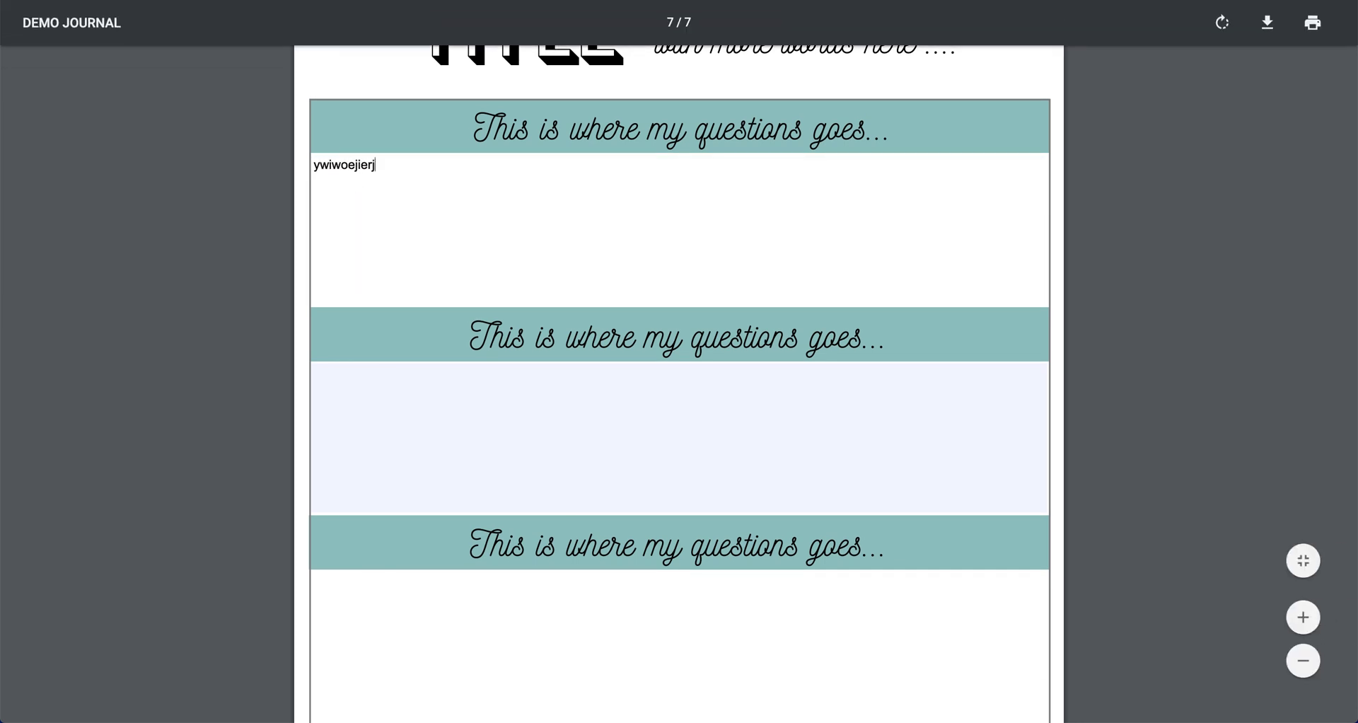
type("s  jkdjeiwqoqlmjde")
key("Return")
type("mdjakkmvl")
left_click(523, 409)
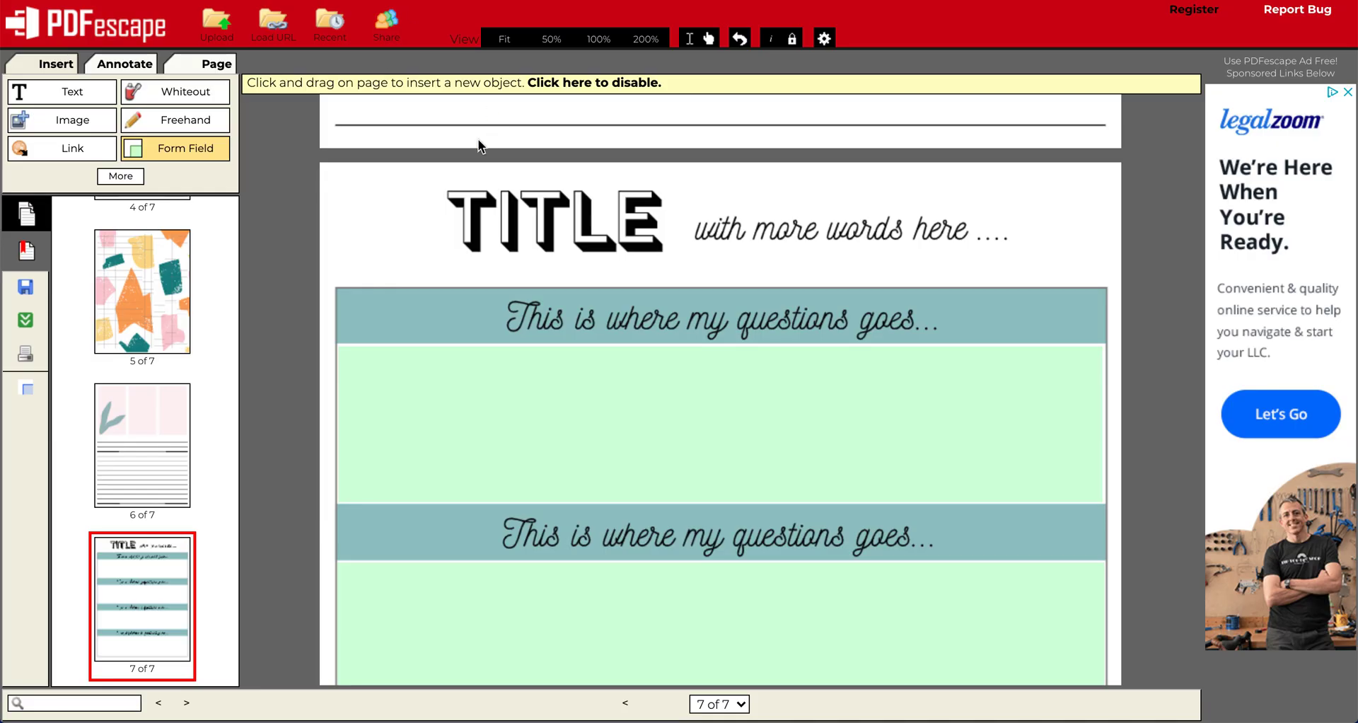
Step: Review the answer field's font size choices in PDFescape unchanged, then type 'y' into the second answer field
left_click(434, 463)
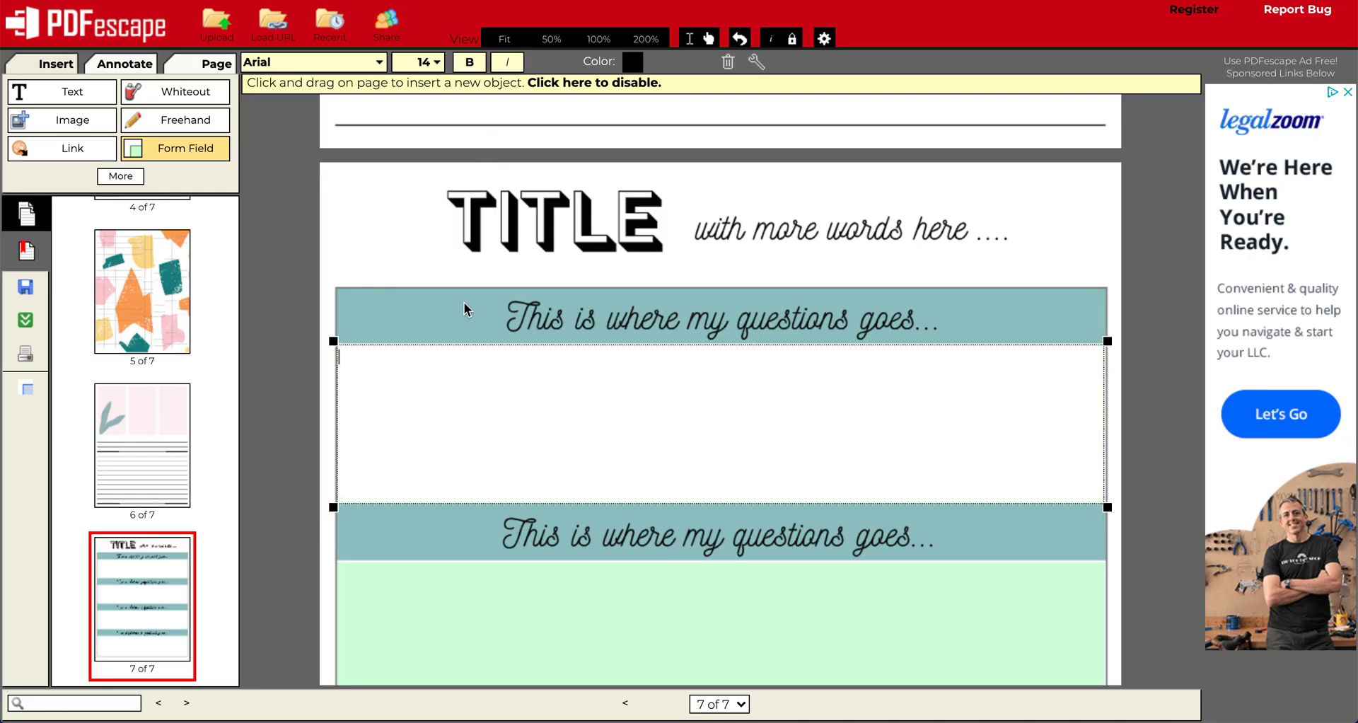
left_click(440, 65)
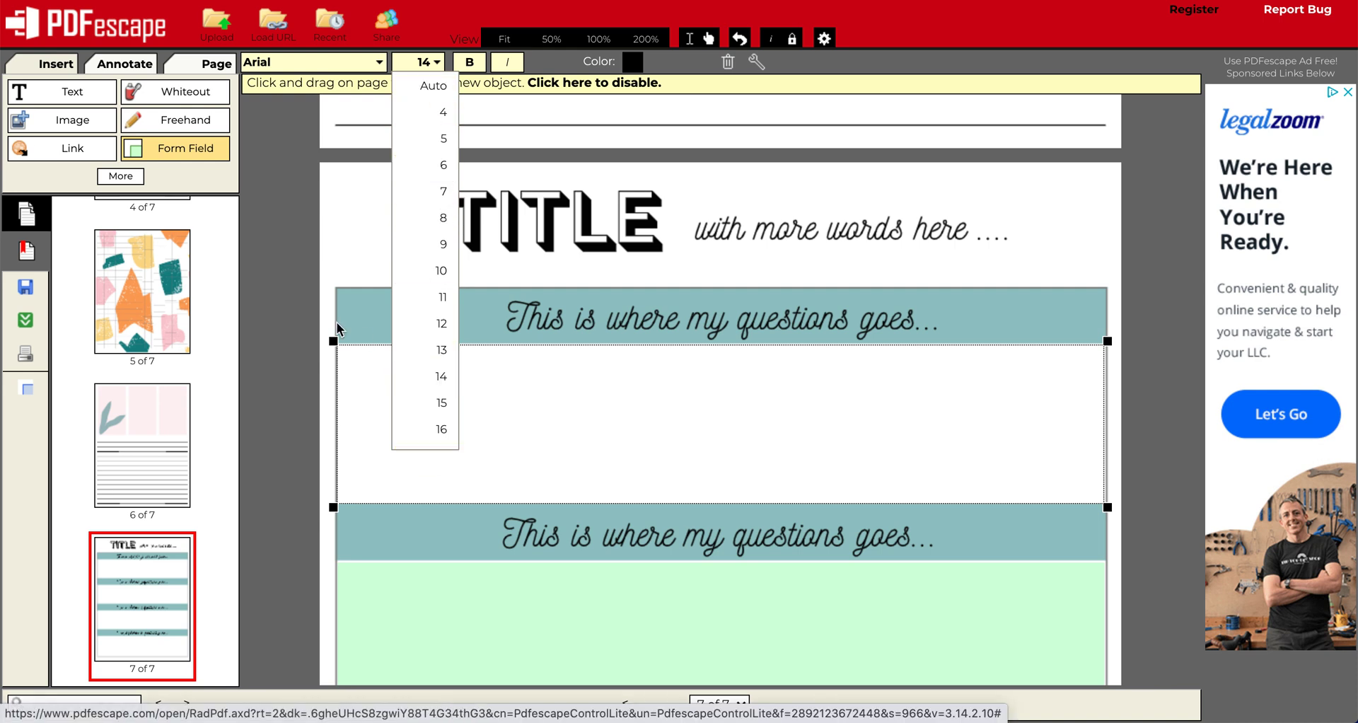
left_click(333, 257)
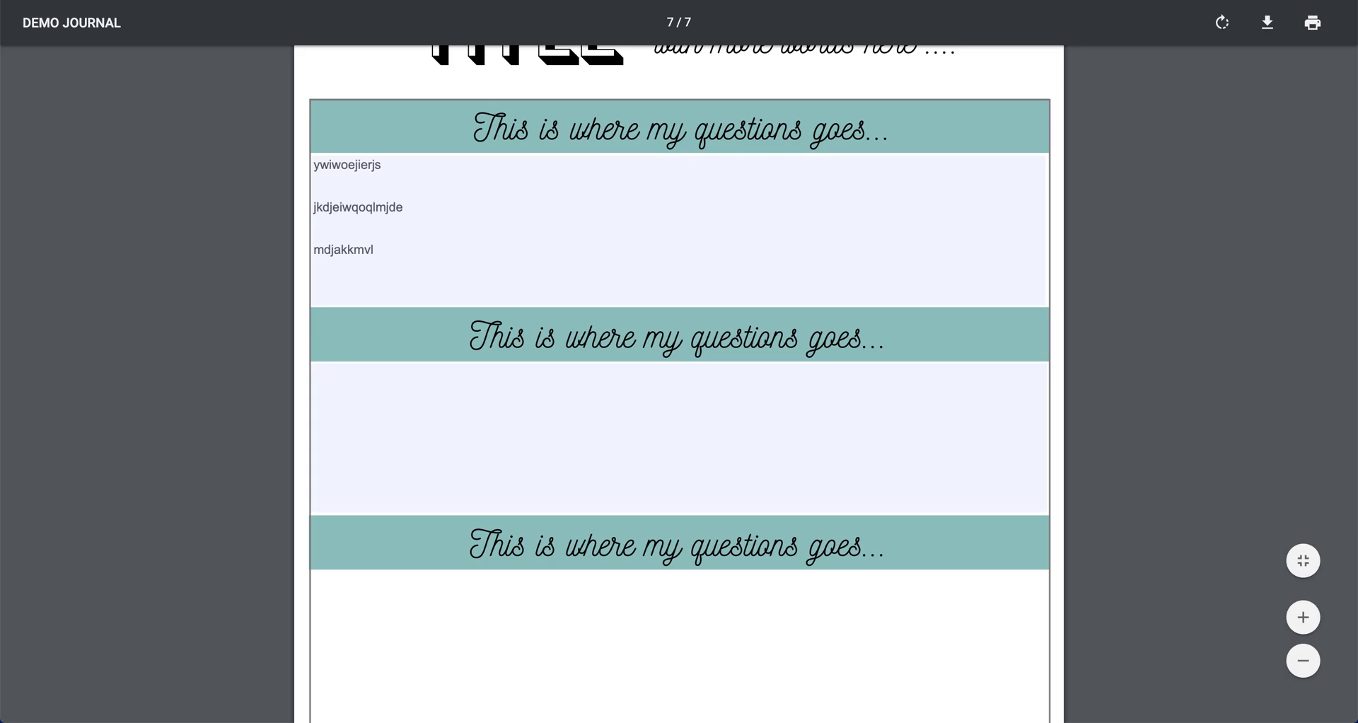
left_click(500, 394)
type("yyyyy")
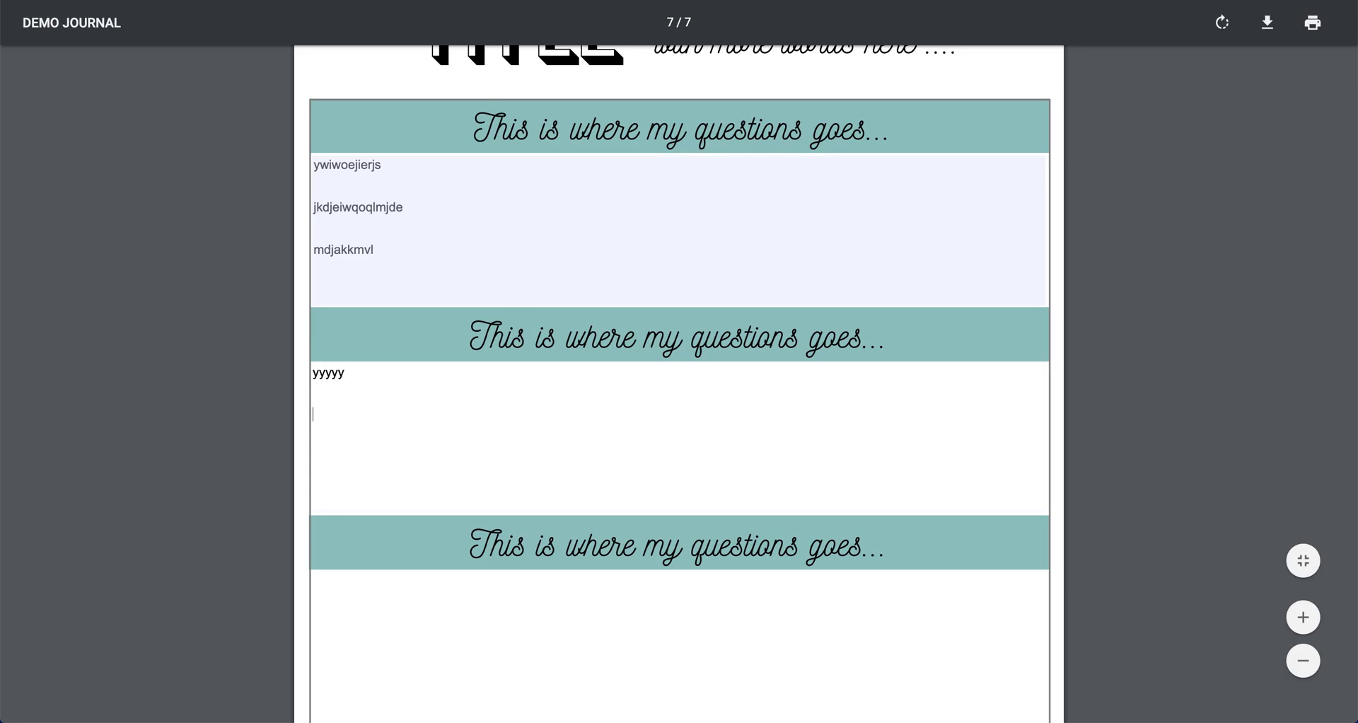